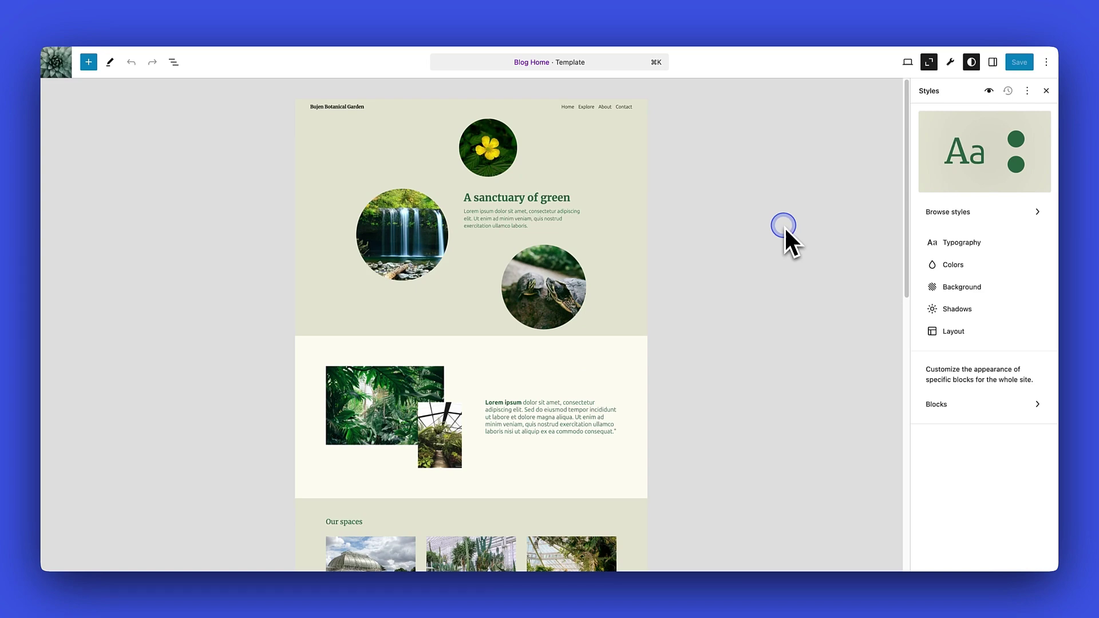
- Scroll the Blog Home template, then open the Style Book to preview headings, paragraphs and lists
scroll(784, 225, "down", 7)
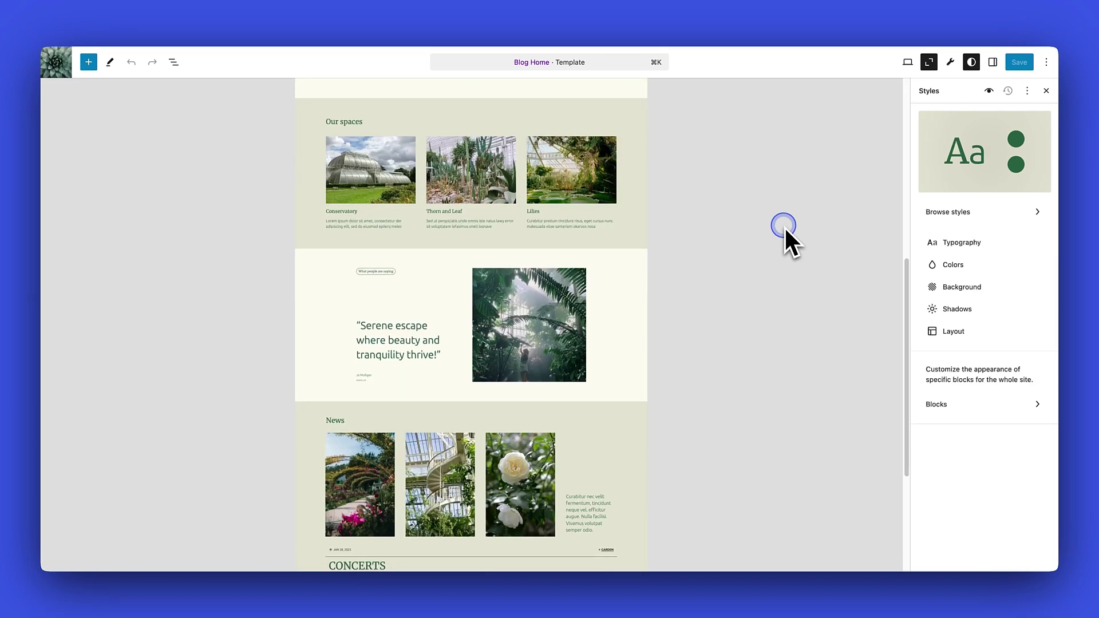
scroll(784, 225, "down", 4)
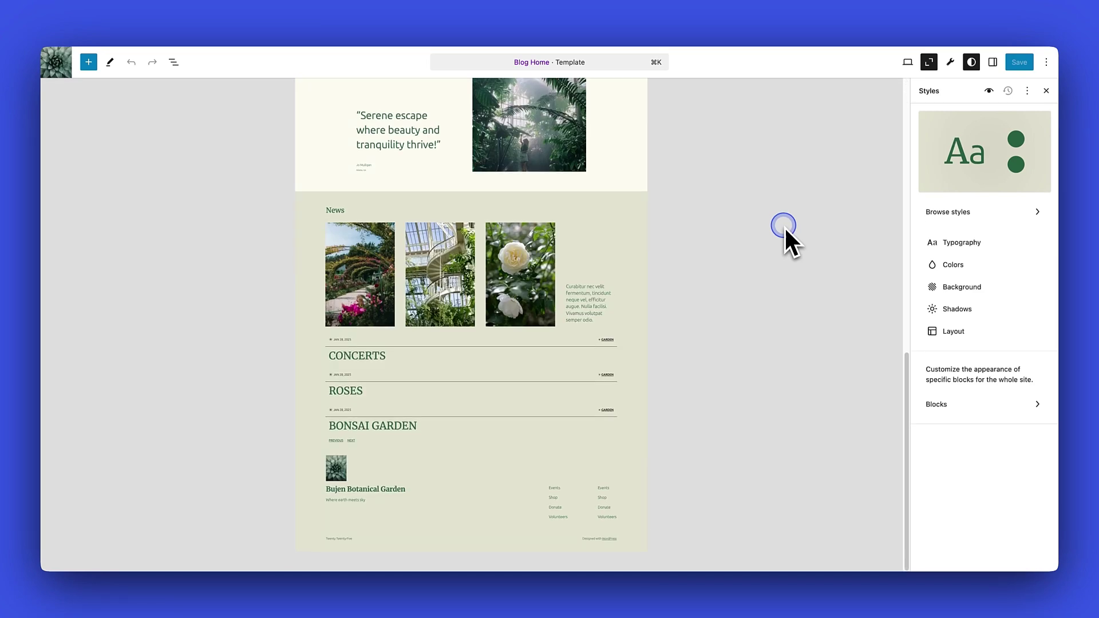
left_click(990, 91)
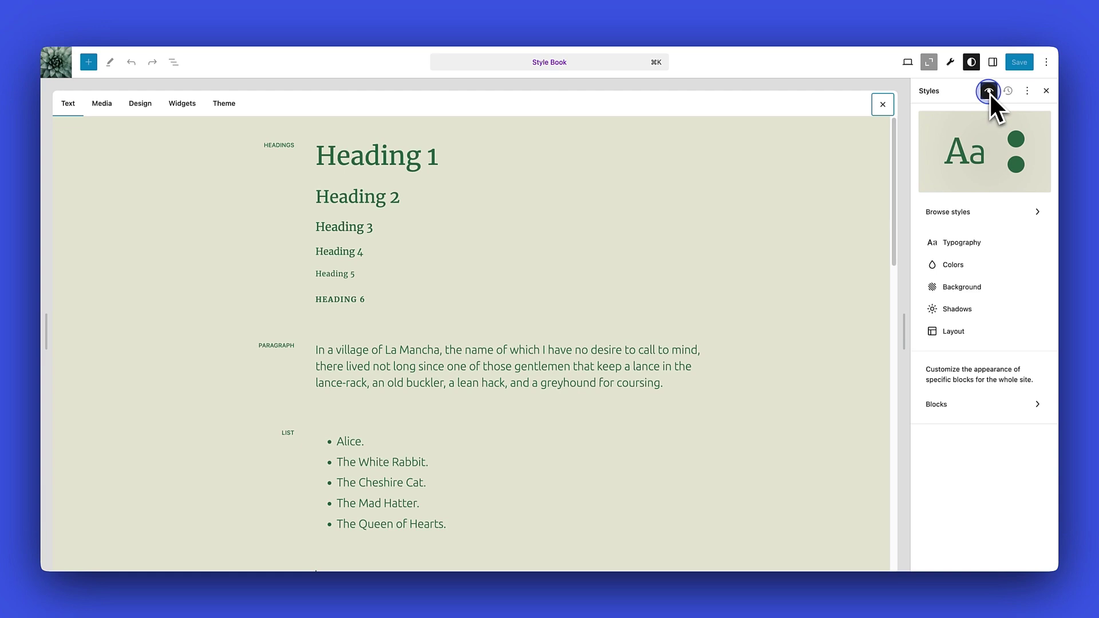
- Exit to the Design sidebar, go to Templates and open the Single Posts template
left_click(53, 64)
left_click(89, 236)
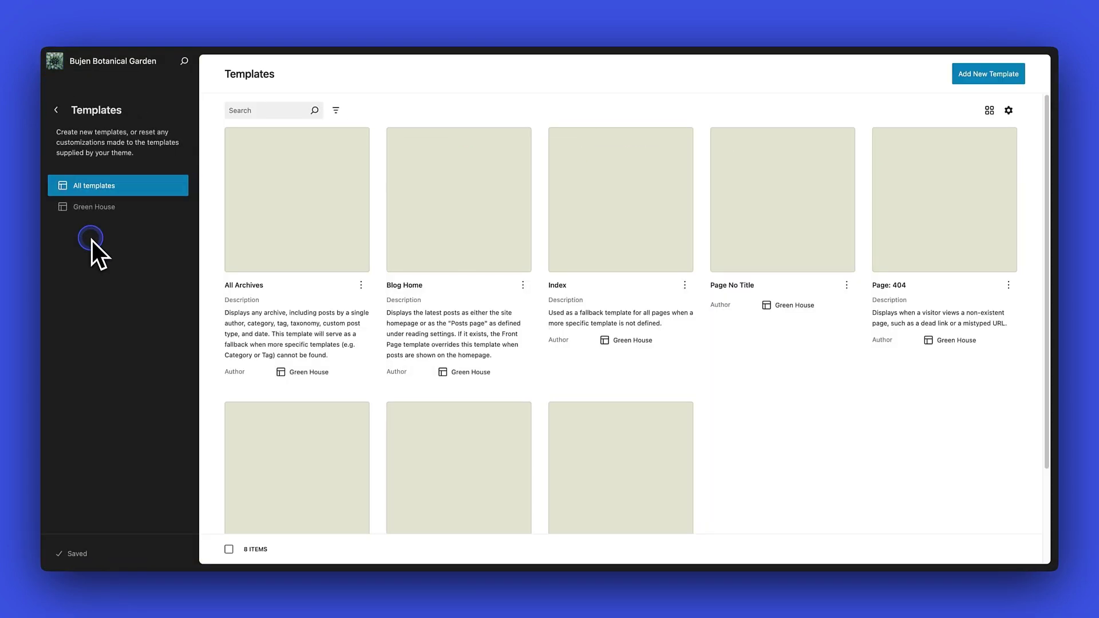
left_click(609, 444)
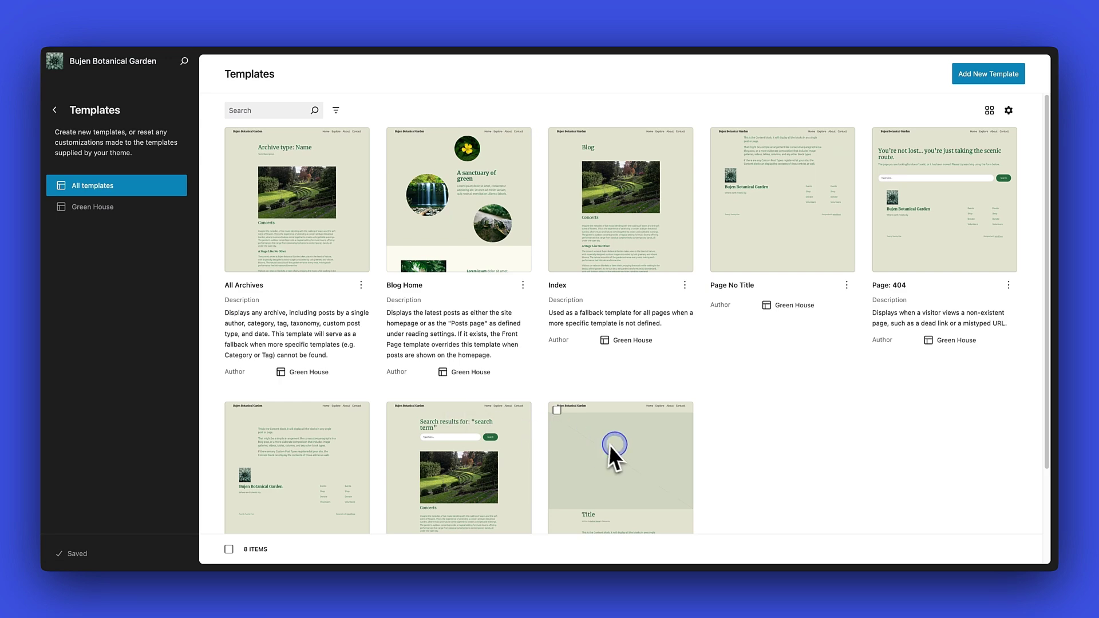
scroll(616, 445, "down", 6)
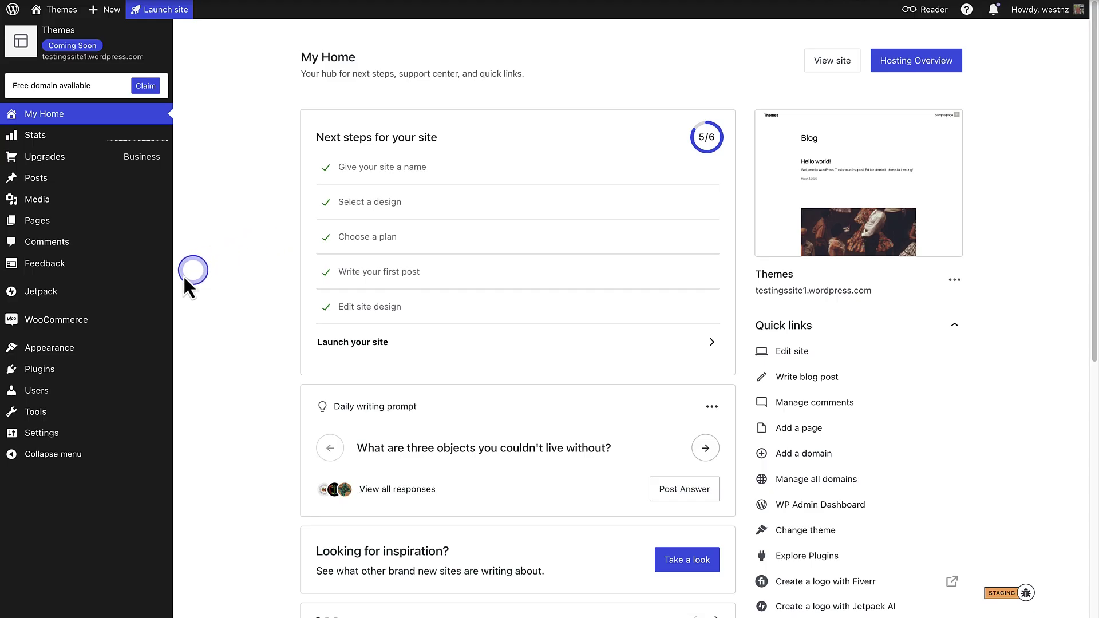
- Open the Site Editor's Styles and browse the available style variations
mouse_move(137, 350)
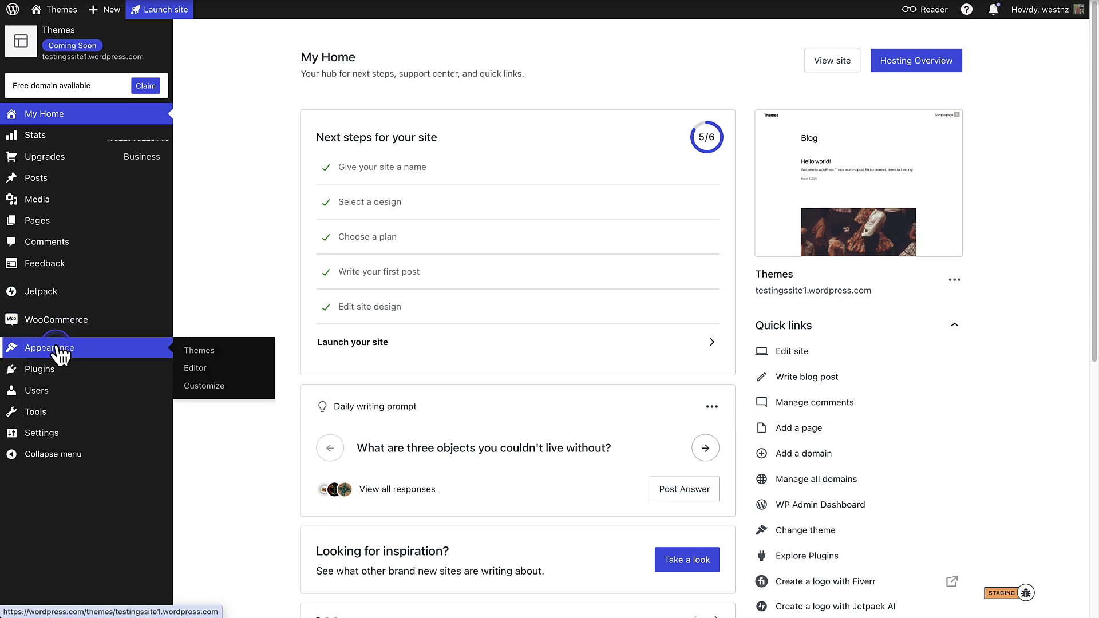
left_click(191, 369)
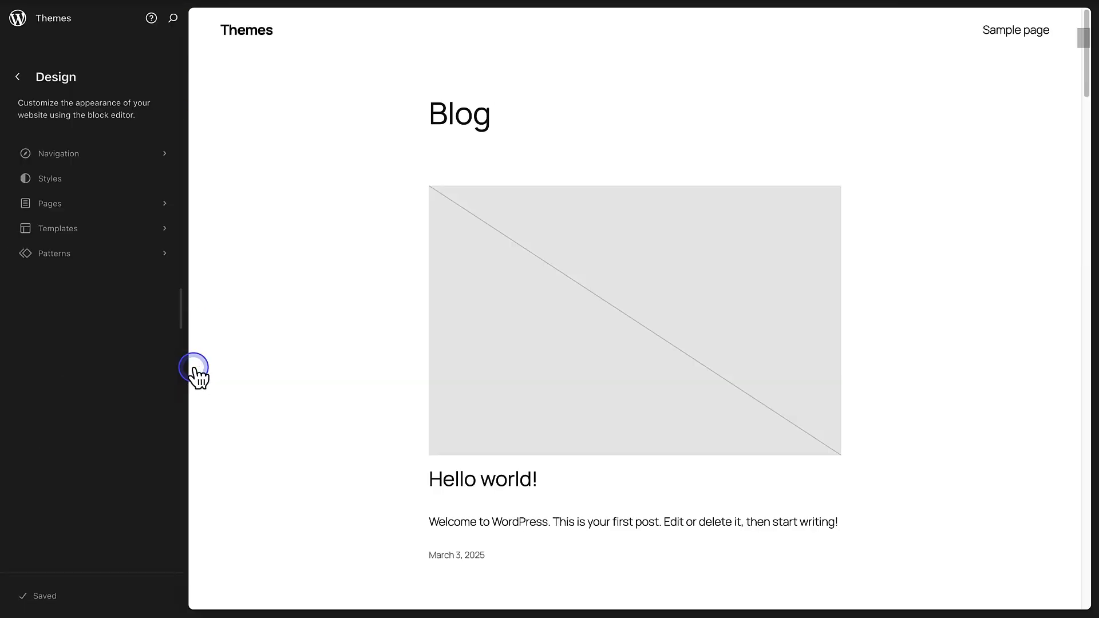
left_click(67, 184)
left_click(232, 220)
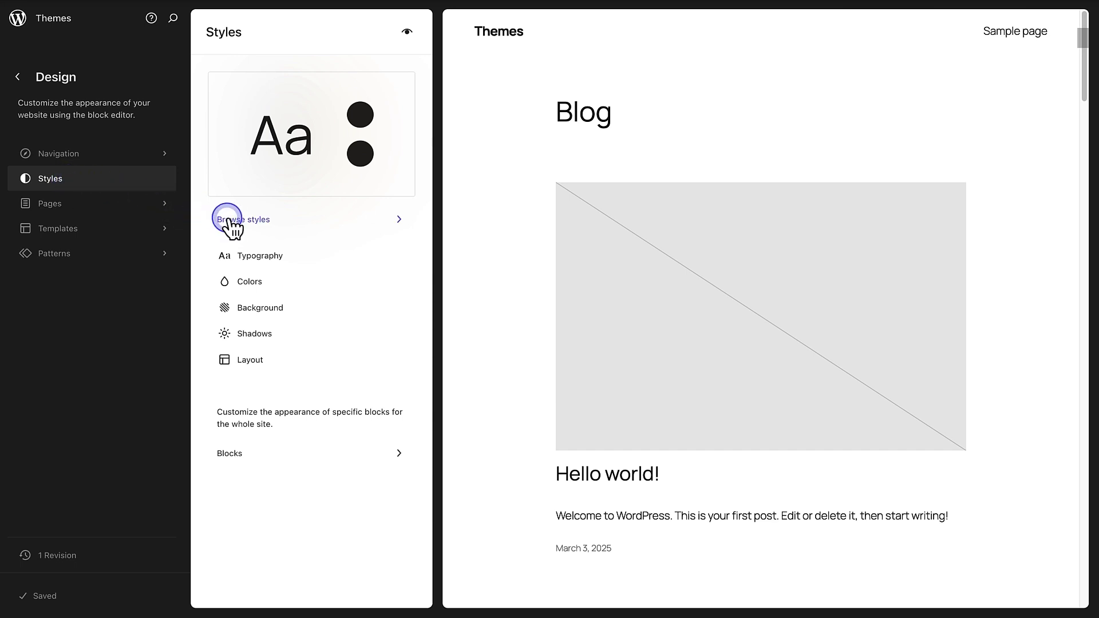
- Preview the green and another variation, keep Default, and start editing Blog Home
left_click(245, 299)
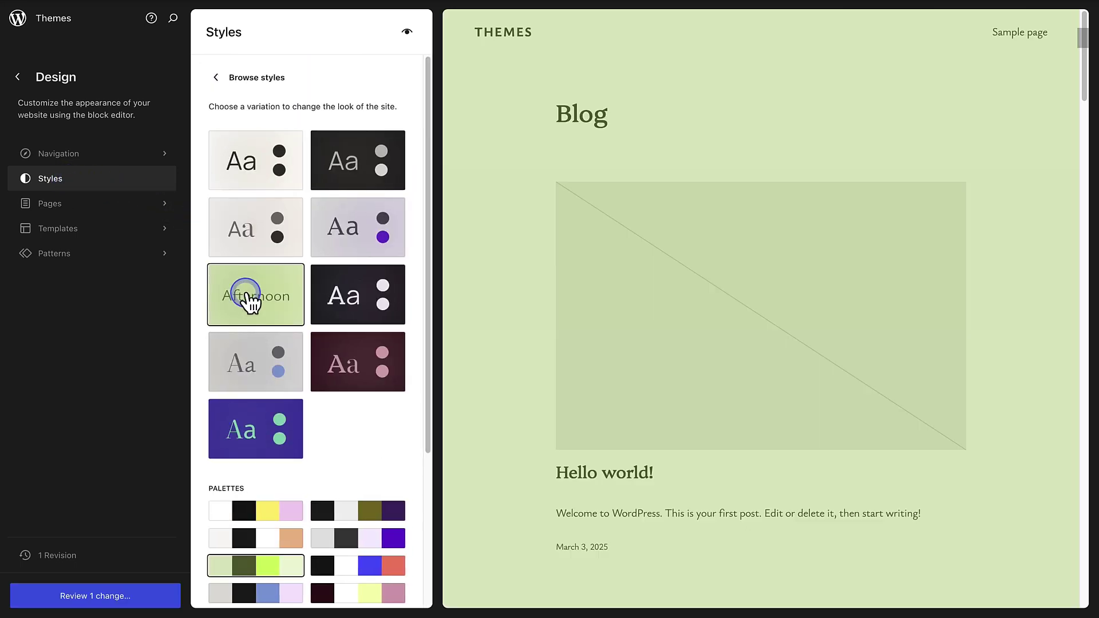
left_click(342, 244)
left_click(270, 167)
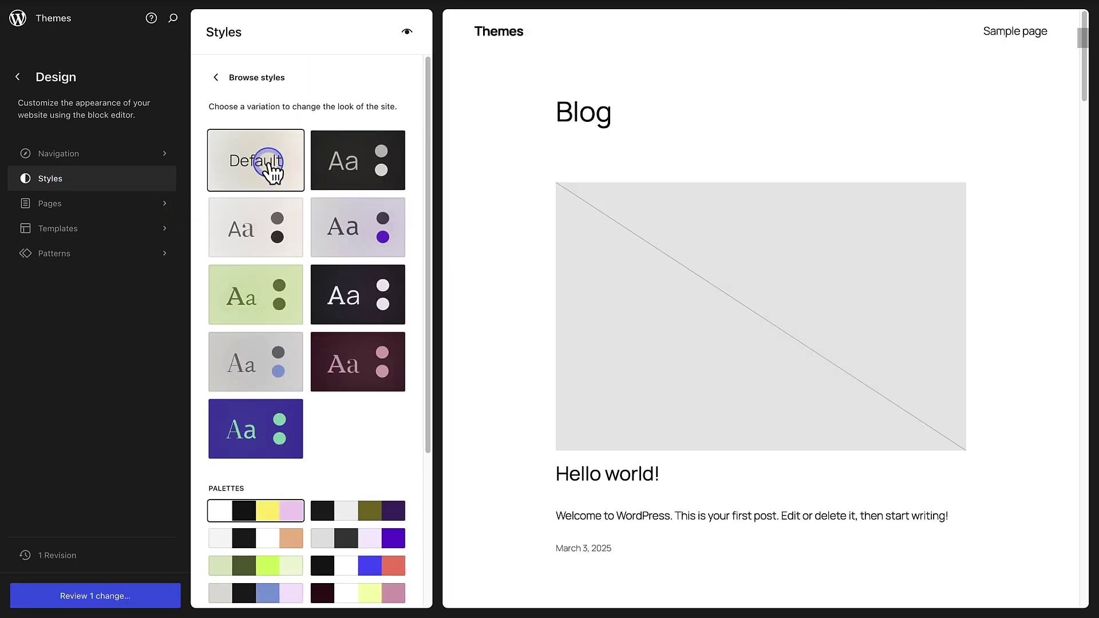
left_click(287, 167)
left_click(684, 163)
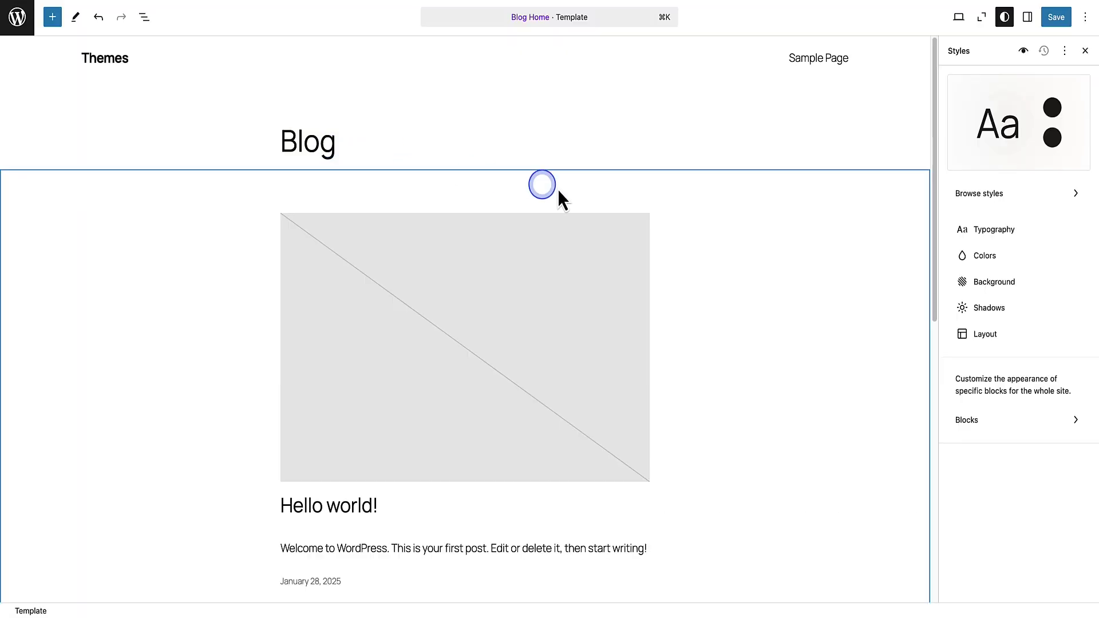
- In Colors > Palette, add a custom colour named Primary with a pasted dark green hex value
left_click(983, 257)
left_click(1044, 167)
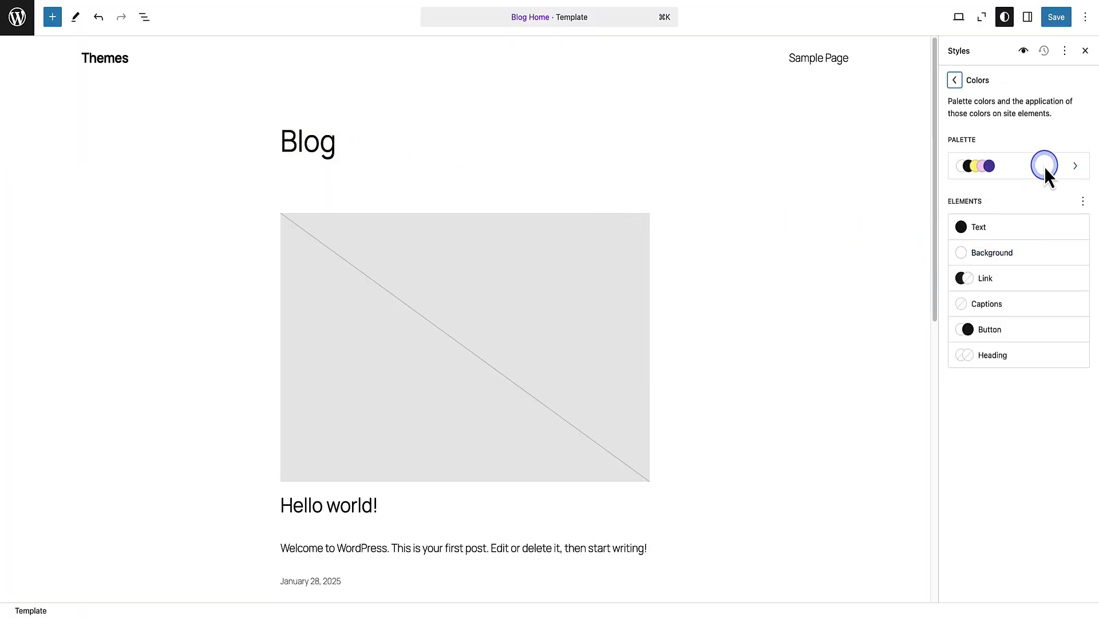
left_click(1073, 257)
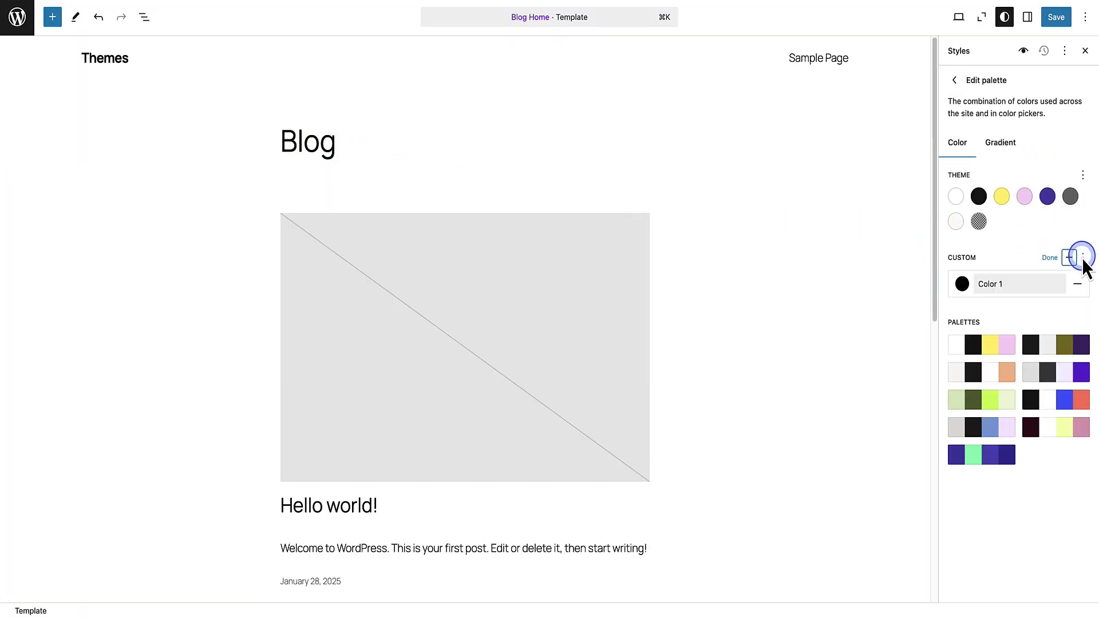
left_click(1024, 281)
left_click(980, 284)
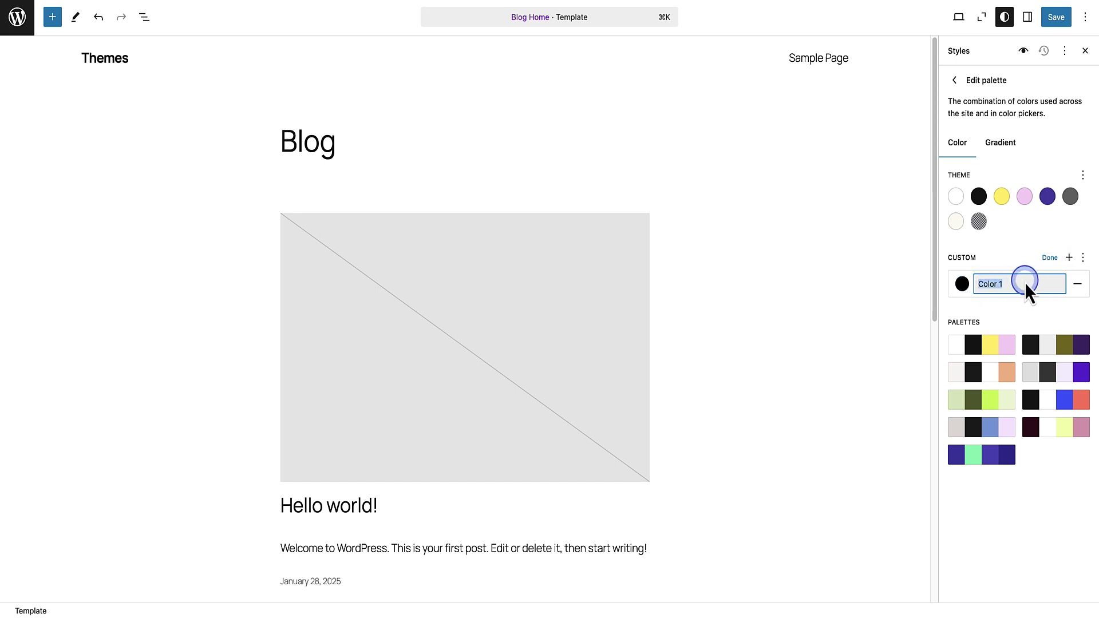
type("Primary")
left_click(962, 284)
left_click(830, 499)
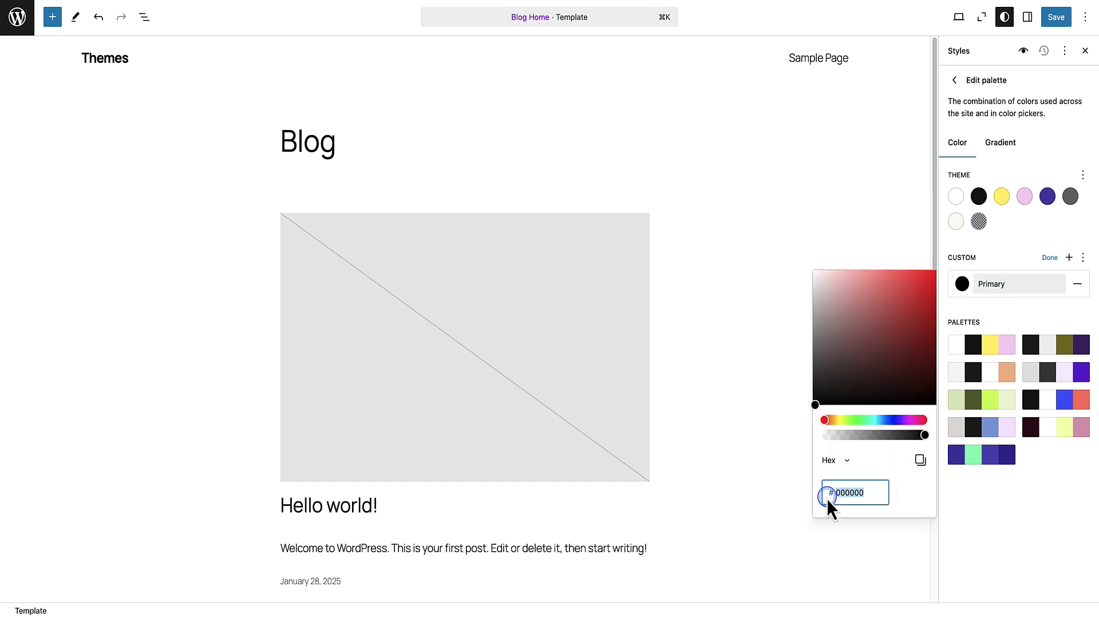
key("super+v")
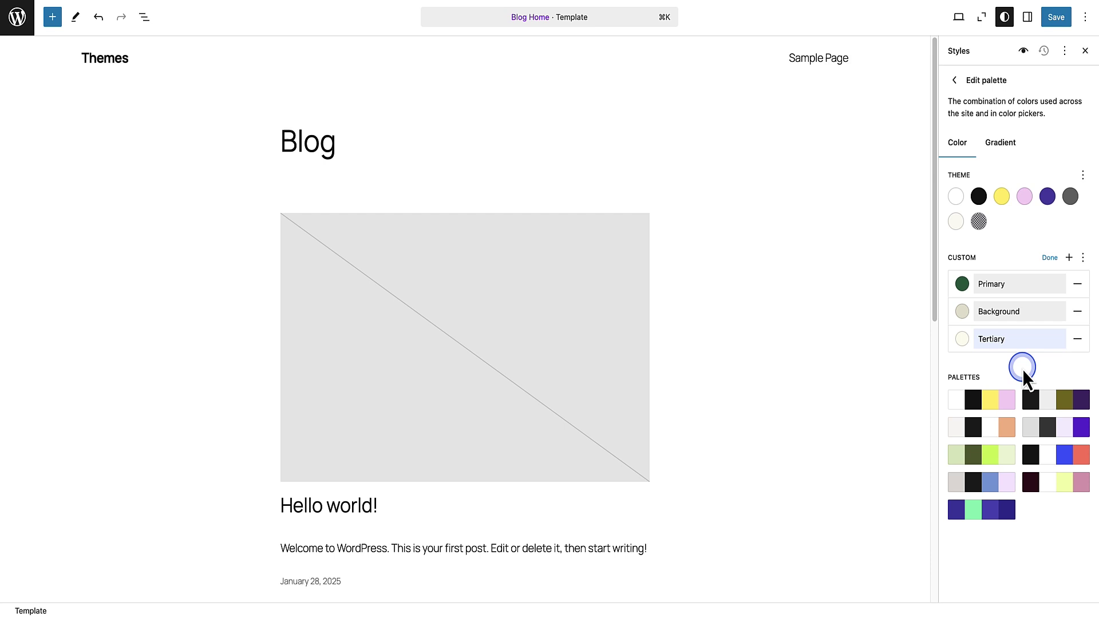
left_click(1049, 261)
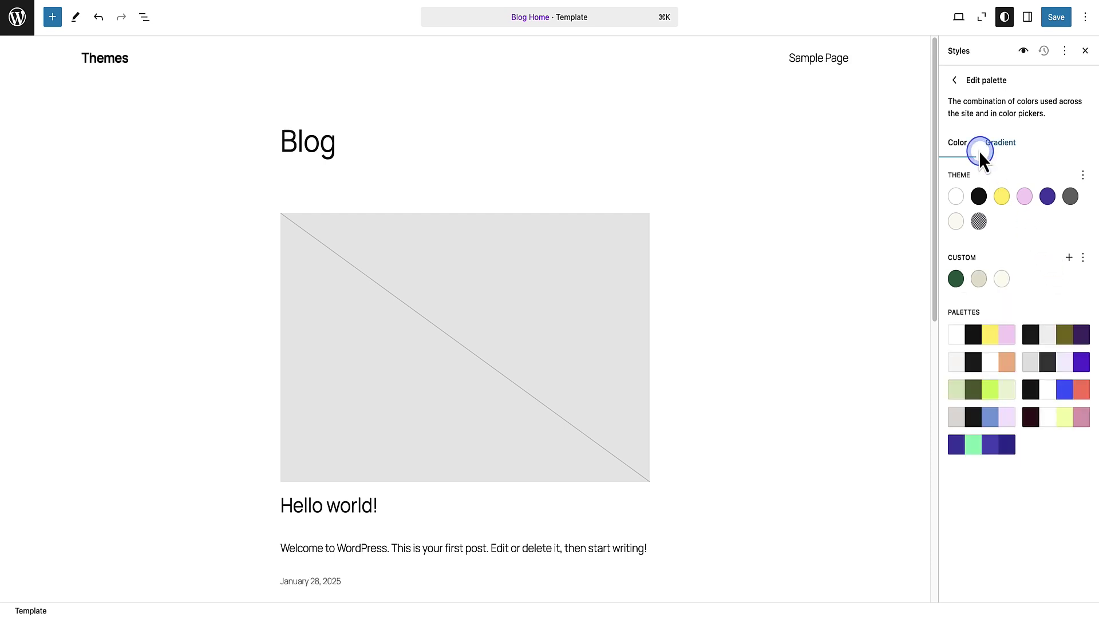
- Set the Text element to the custom dark green and the Background to the custom beige #E2E1CF
left_click(956, 81)
left_click(990, 168)
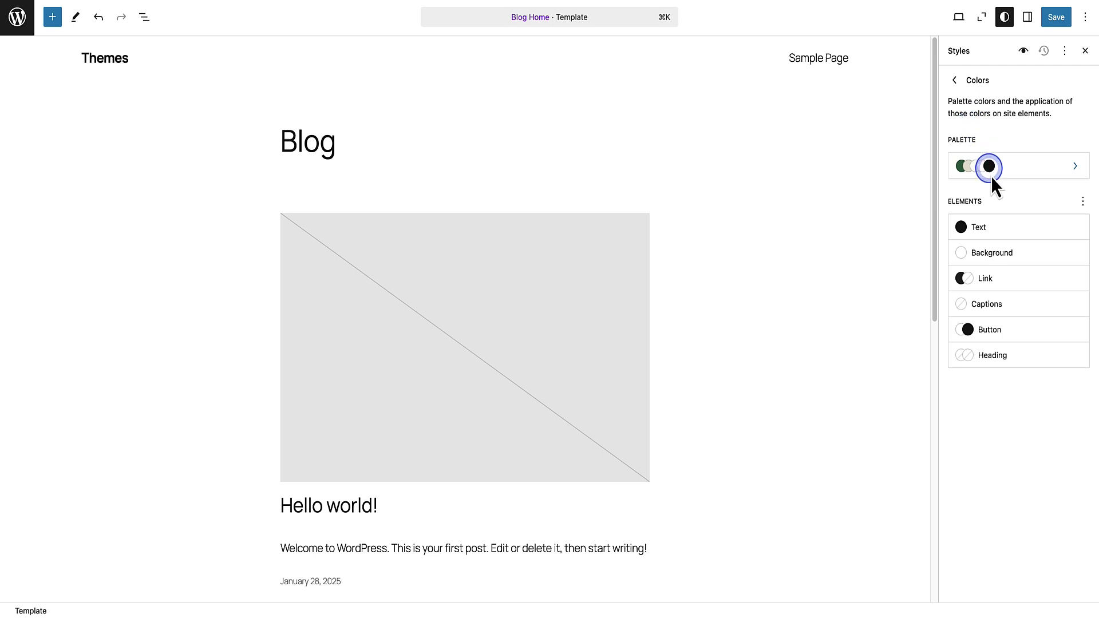
left_click(1009, 229)
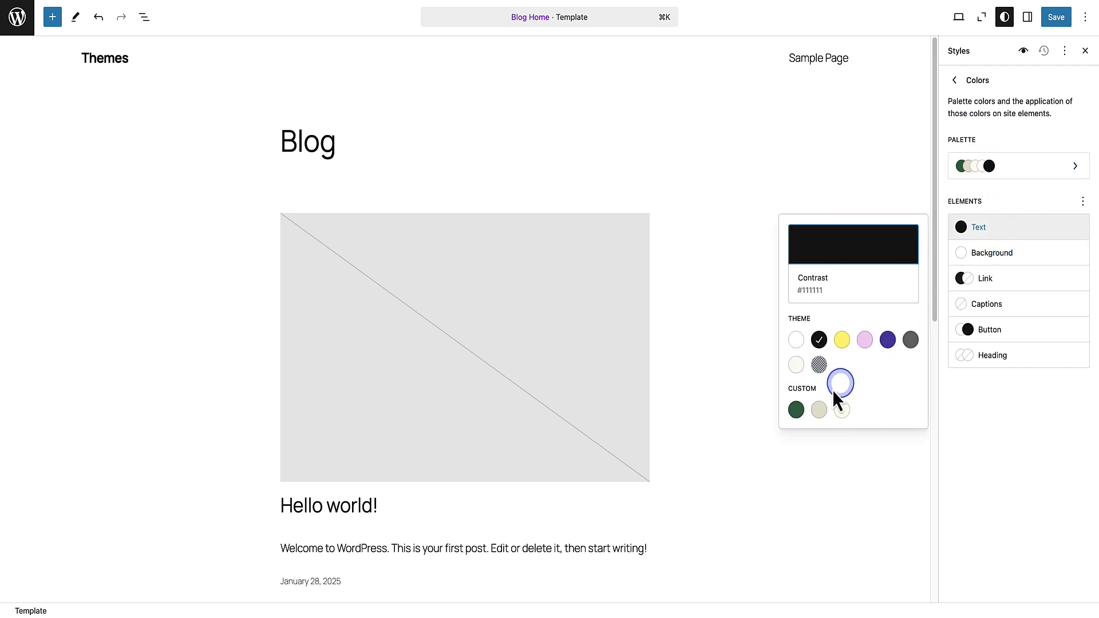
left_click(796, 410)
left_click(991, 253)
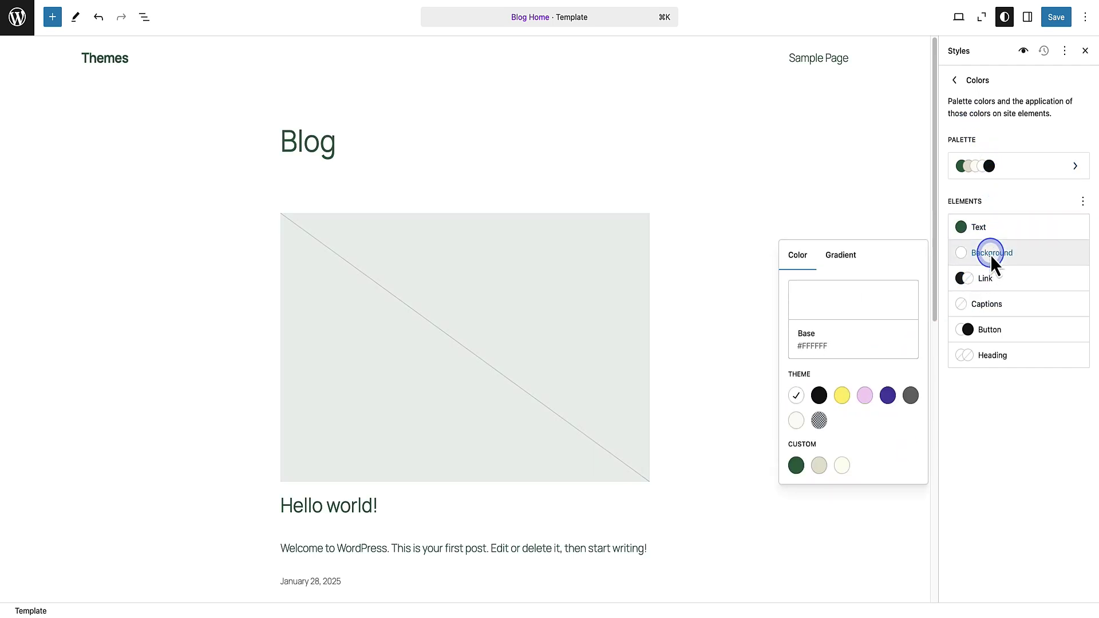
left_click(823, 465)
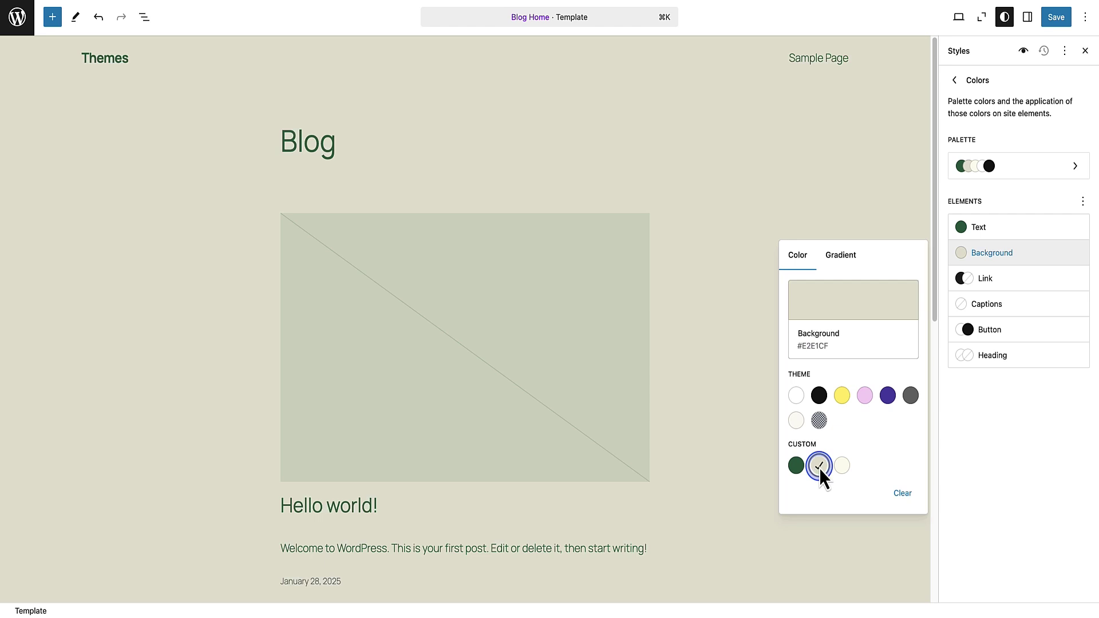
left_click(999, 398)
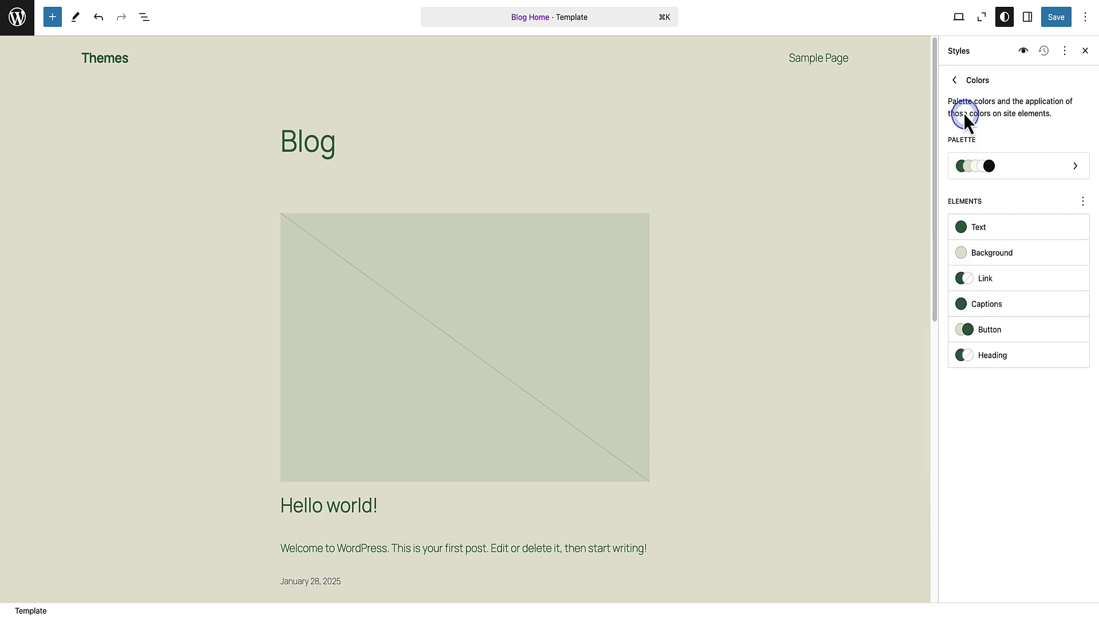
- In the font library's Install Fonts tab, install all eight Merriweather variants from Google Fonts
left_click(955, 80)
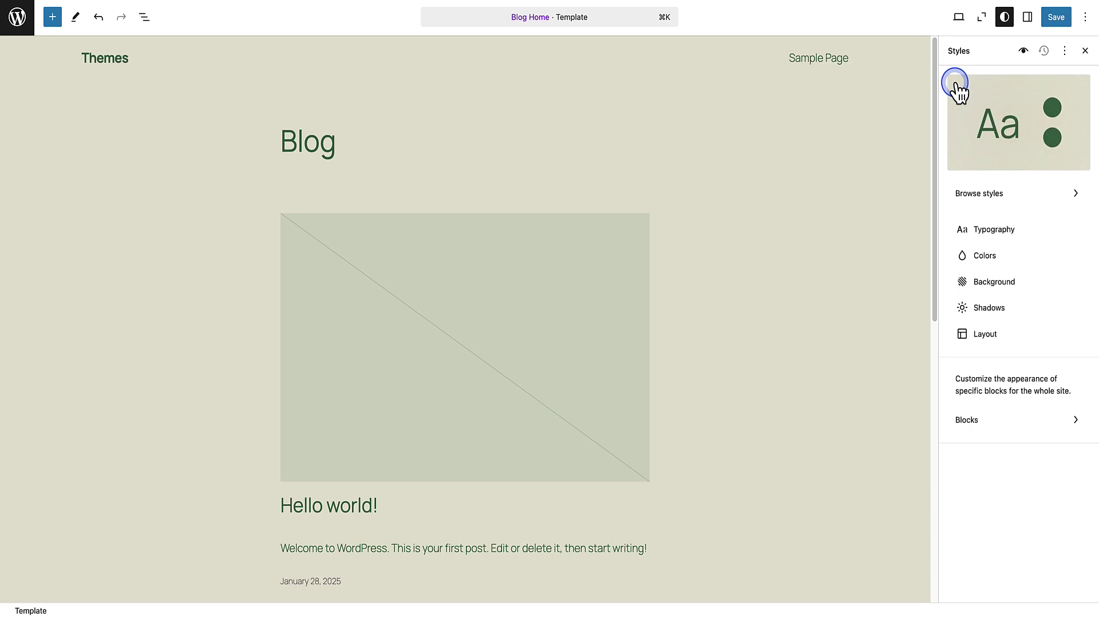
left_click(994, 230)
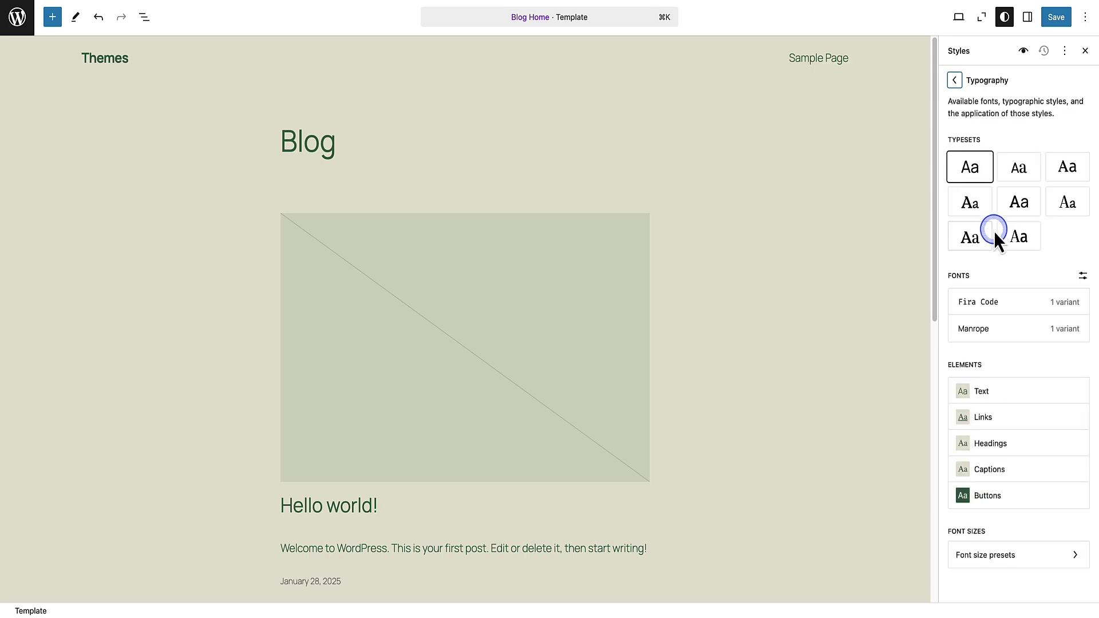
left_click(1082, 277)
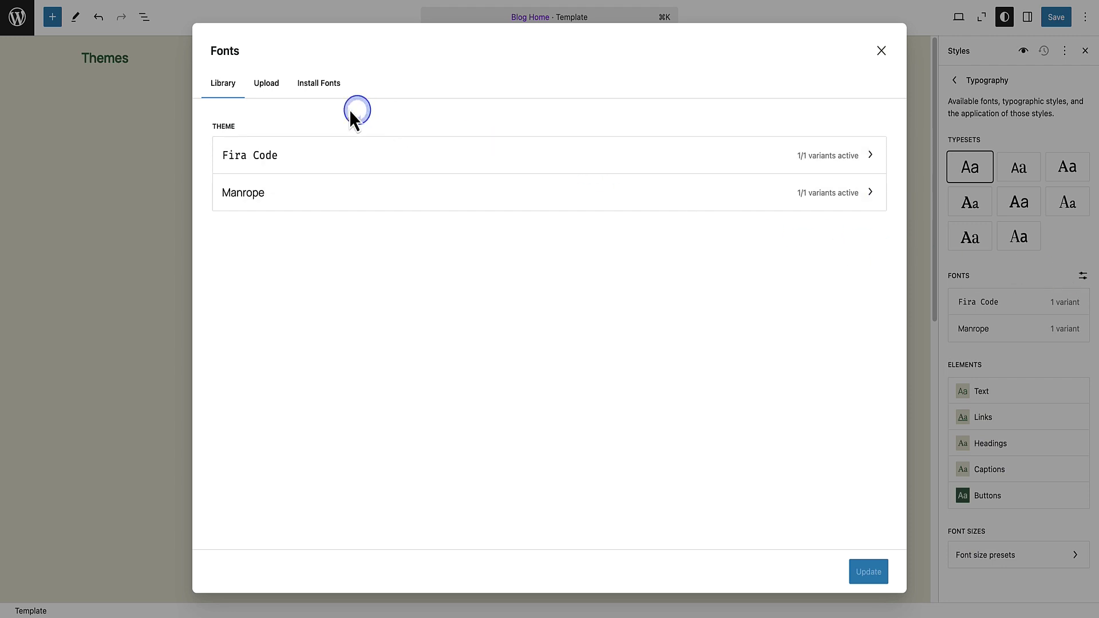
left_click(307, 87)
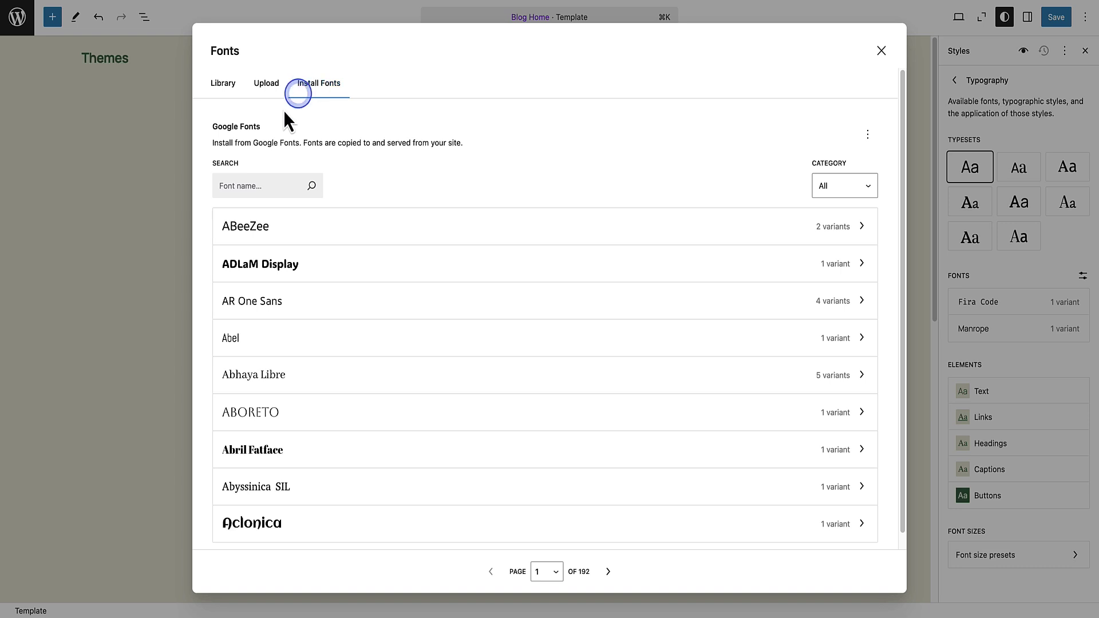
left_click(233, 186)
type("Merriweather")
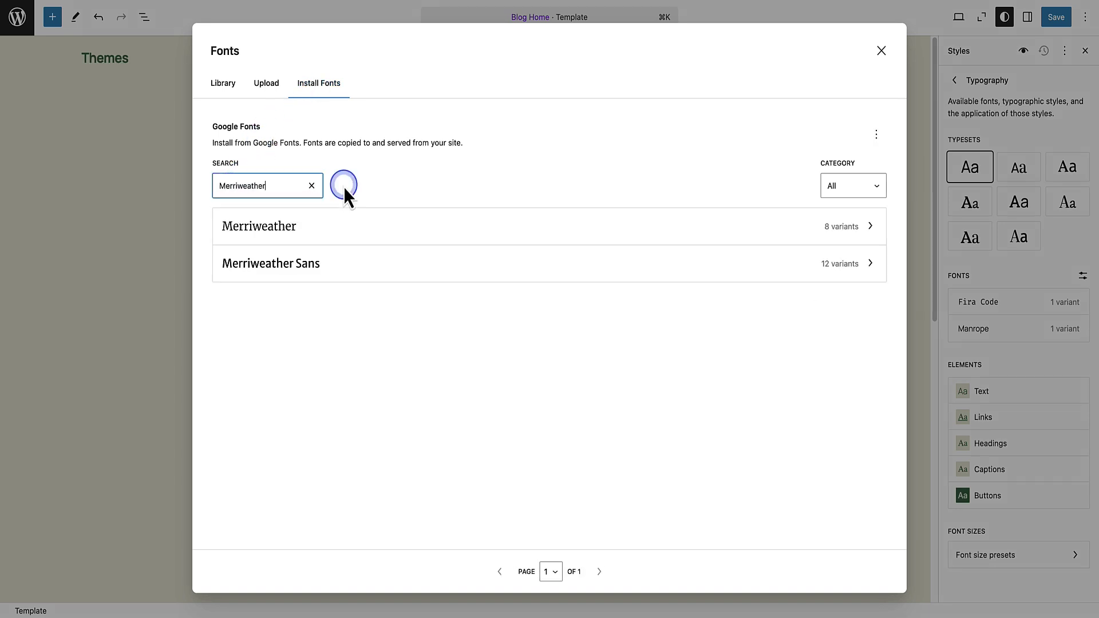
left_click(266, 232)
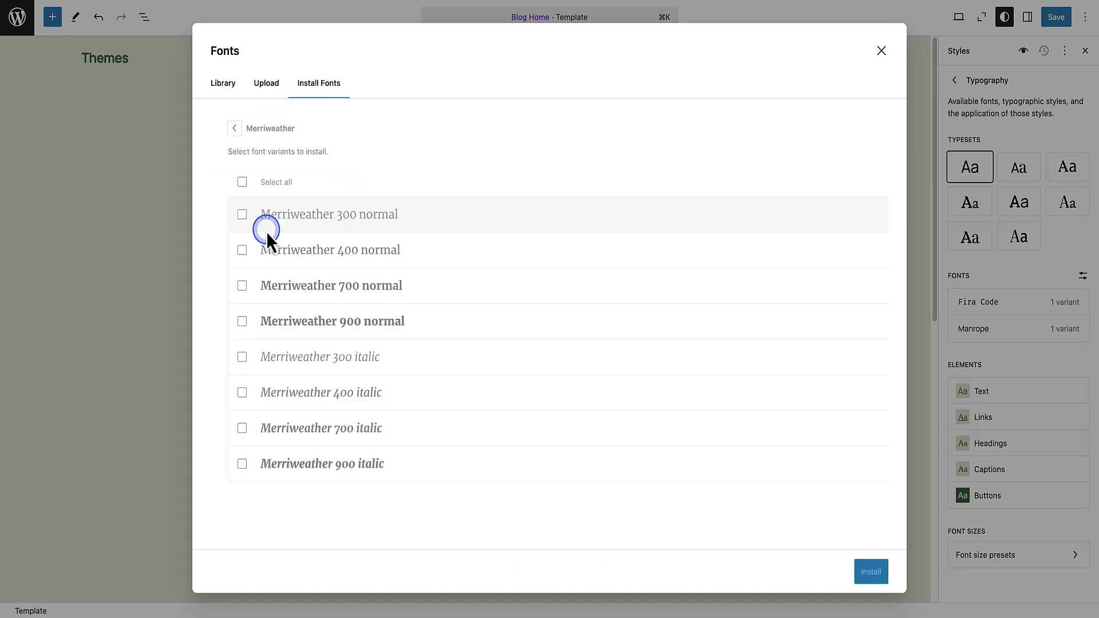
left_click(226, 182)
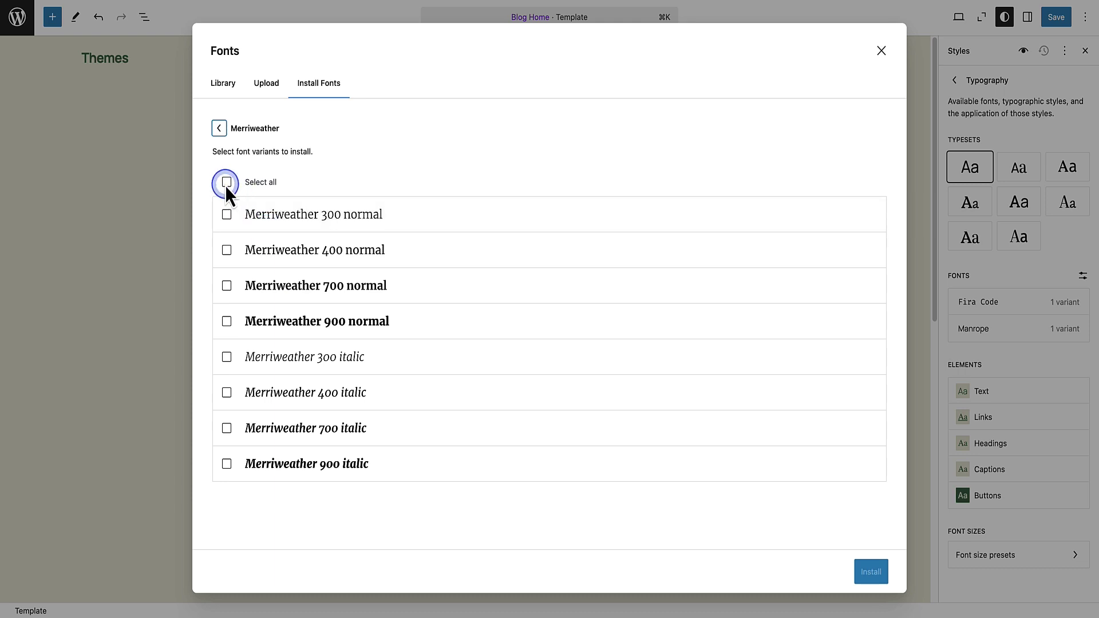
left_click(868, 572)
- Search 'Ubuntu' and install every Ubuntu Sans variant
left_click(356, 193)
type("Ubuntu")
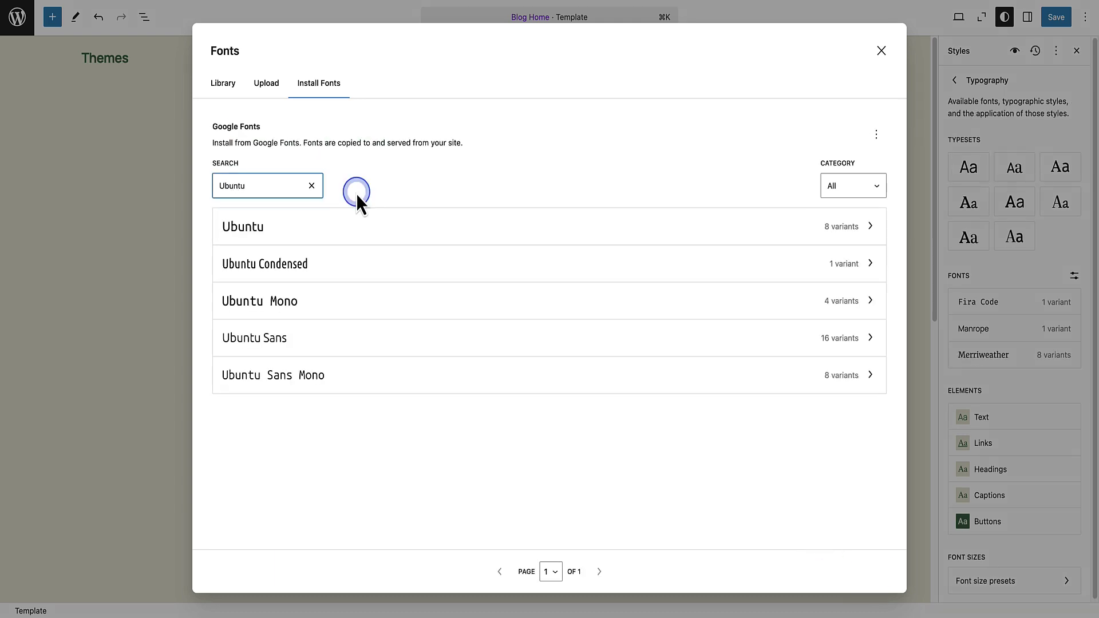
left_click(275, 343)
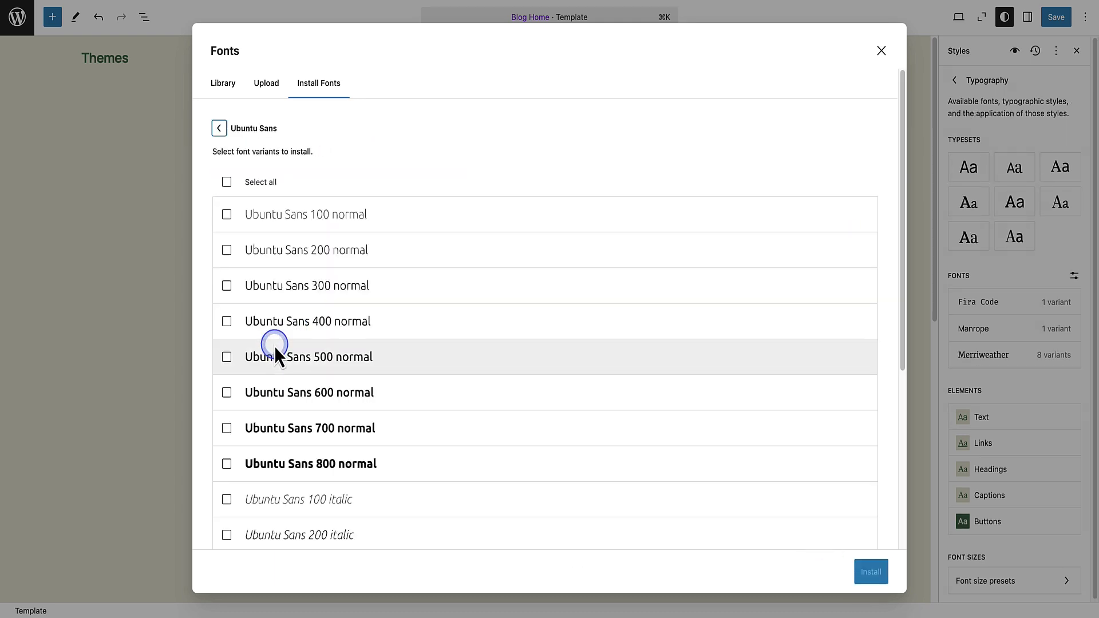
left_click(227, 183)
left_click(873, 574)
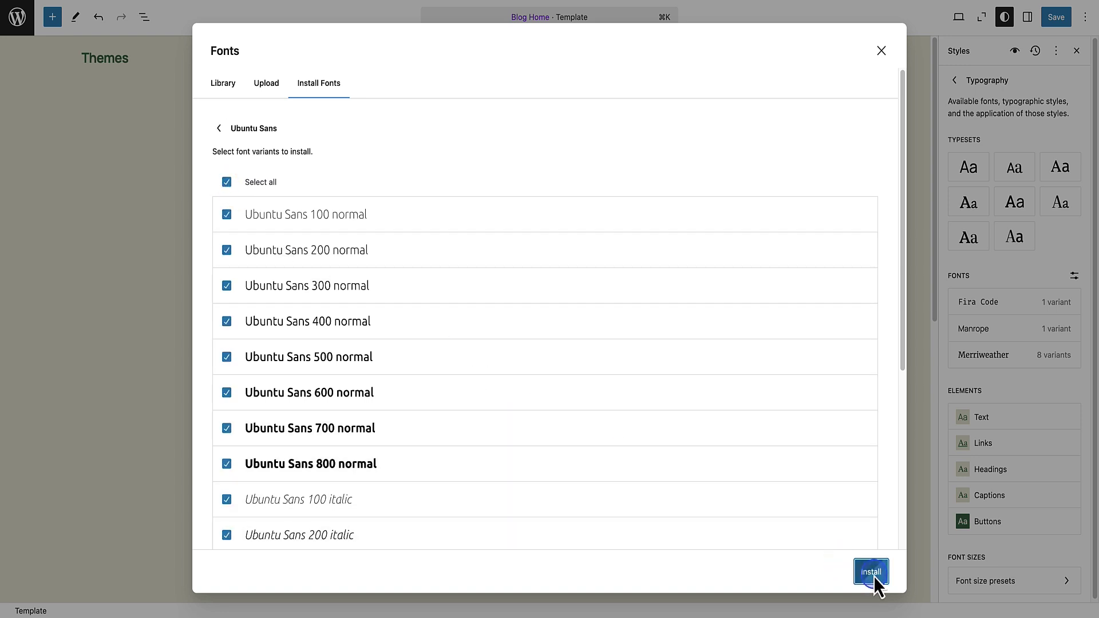
- Close the font library and set the Text font to Ubuntu Sans
left_click(881, 51)
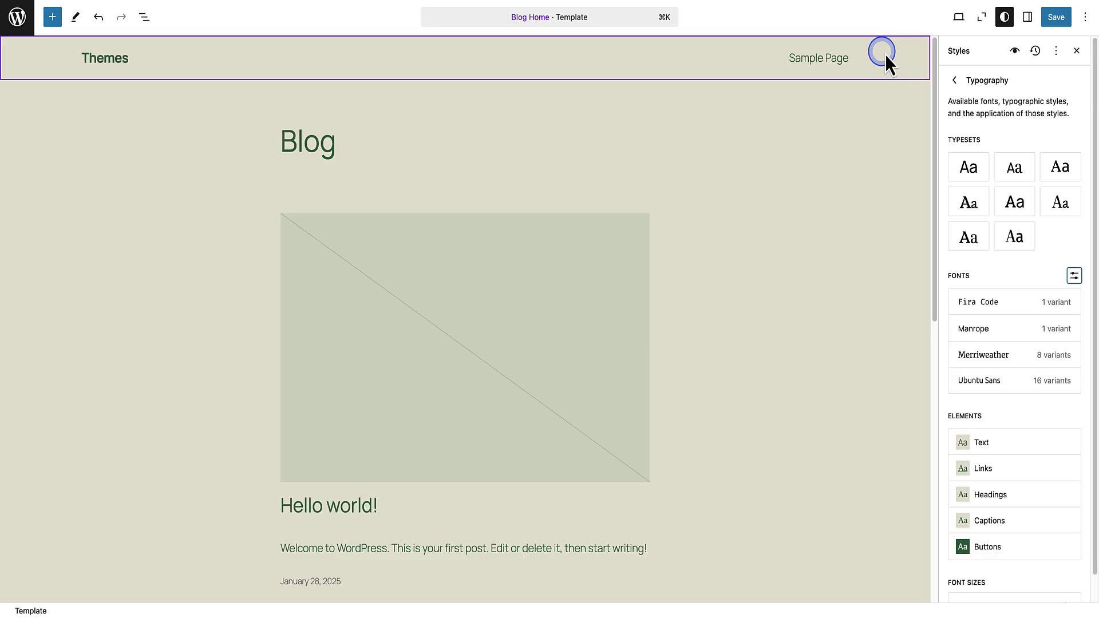
left_click(980, 445)
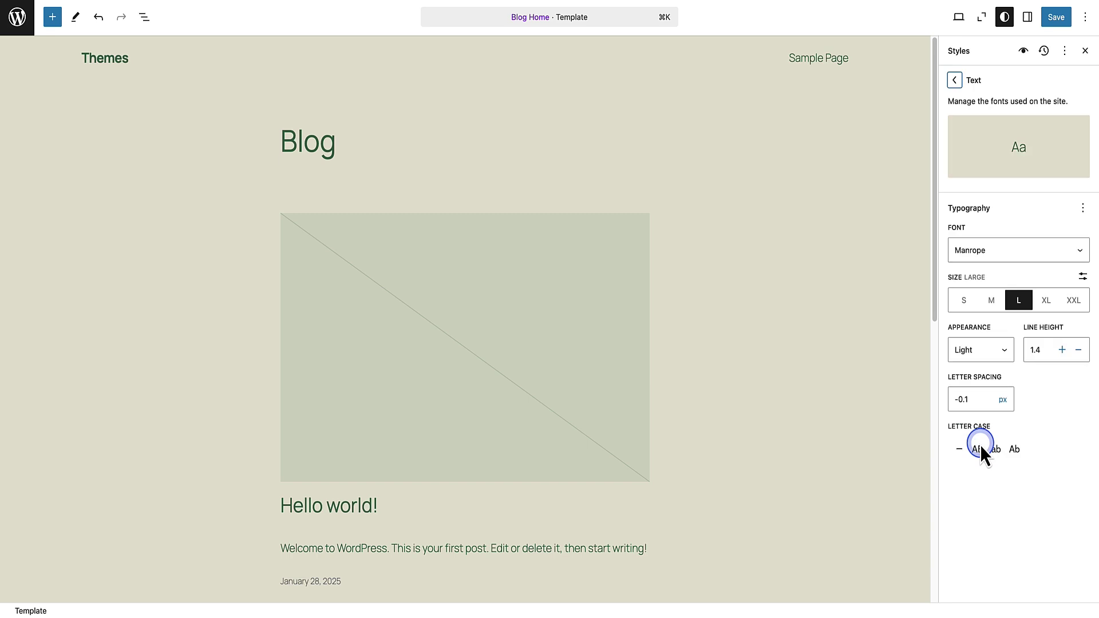
left_click(978, 252)
left_click(978, 292)
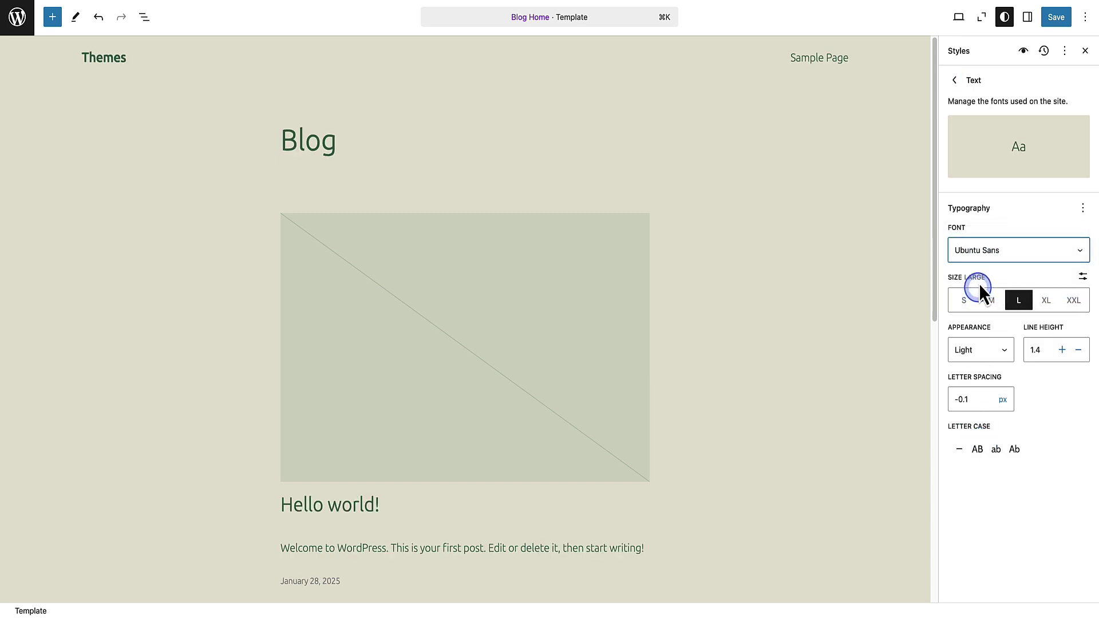
- Set the Headings font to Merriweather
left_click(953, 82)
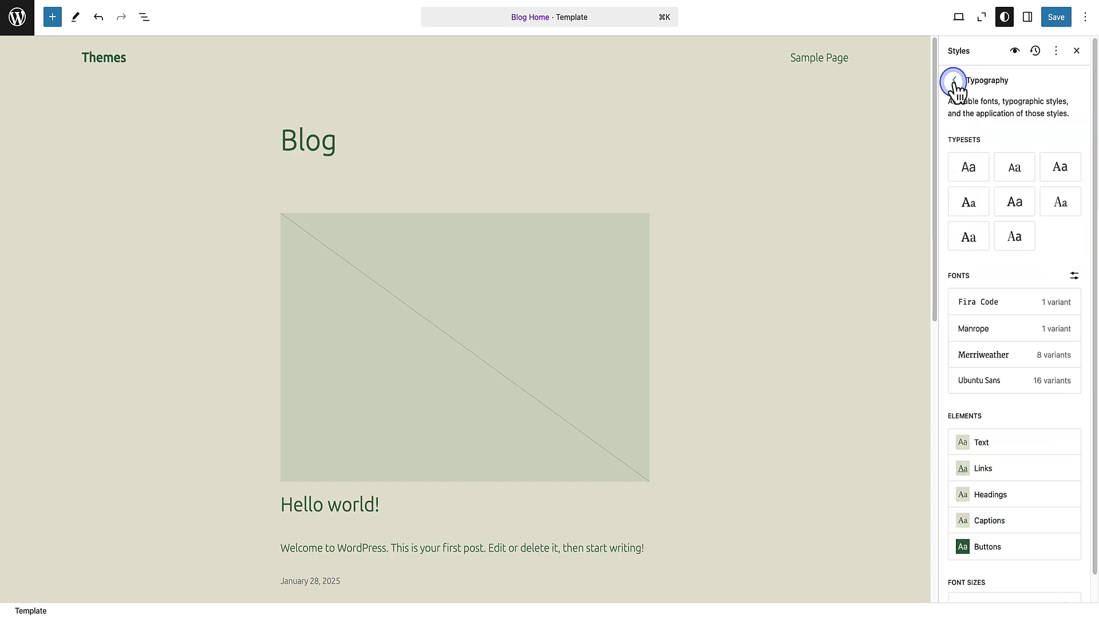
left_click(985, 496)
left_click(974, 298)
left_click(976, 337)
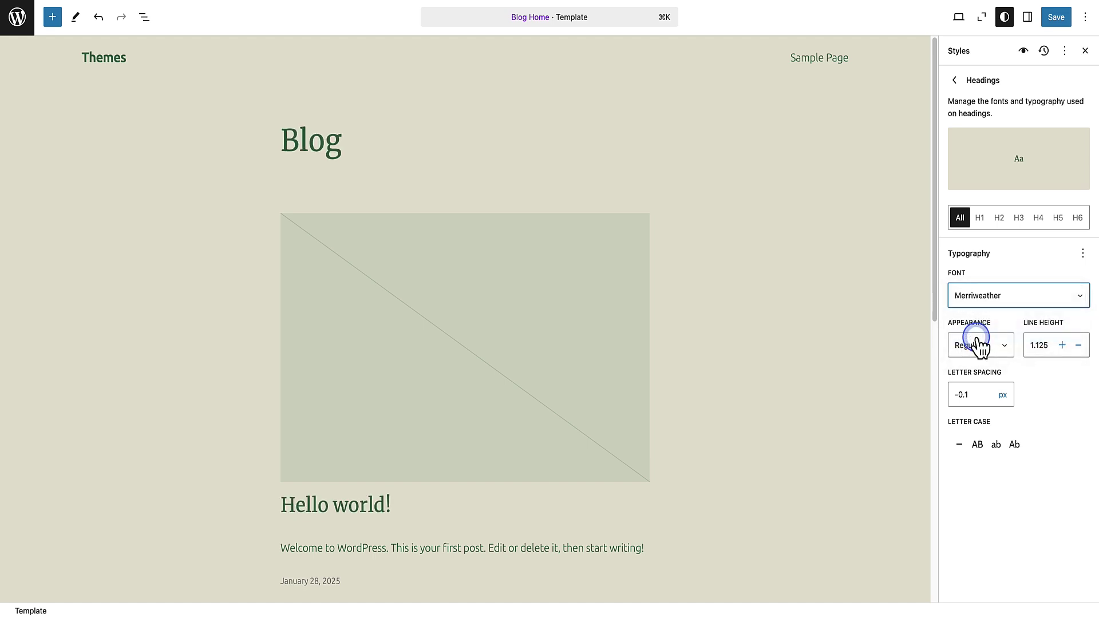
- Save the new font styles to the site
left_click(1057, 17)
left_click(1057, 18)
left_click(143, 61)
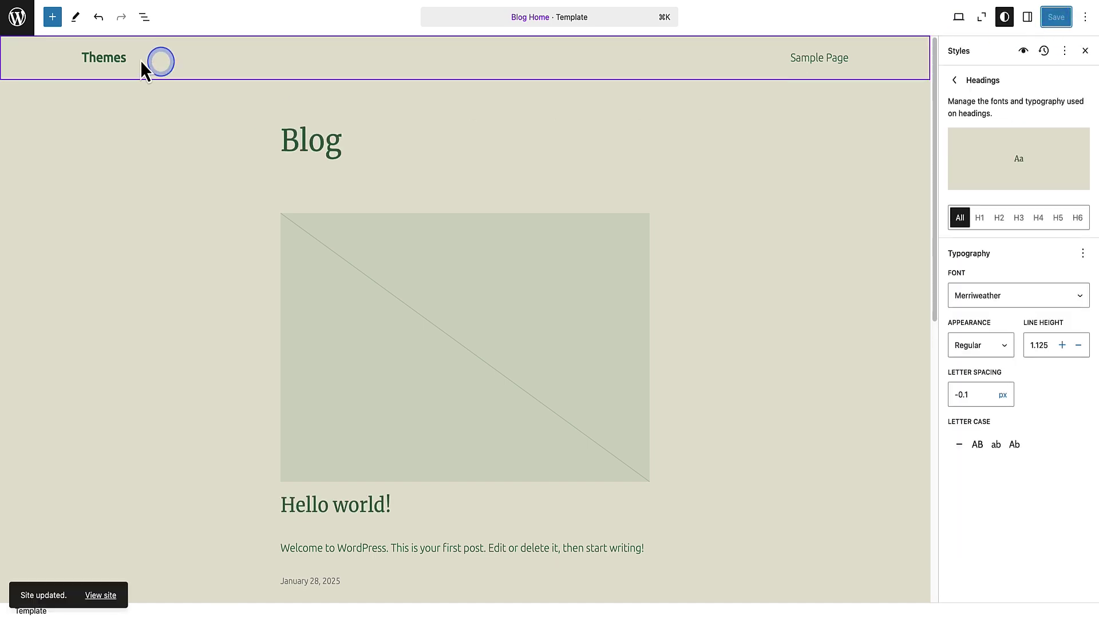
- Go back to the templates list and open the Single Posts template
left_click(19, 23)
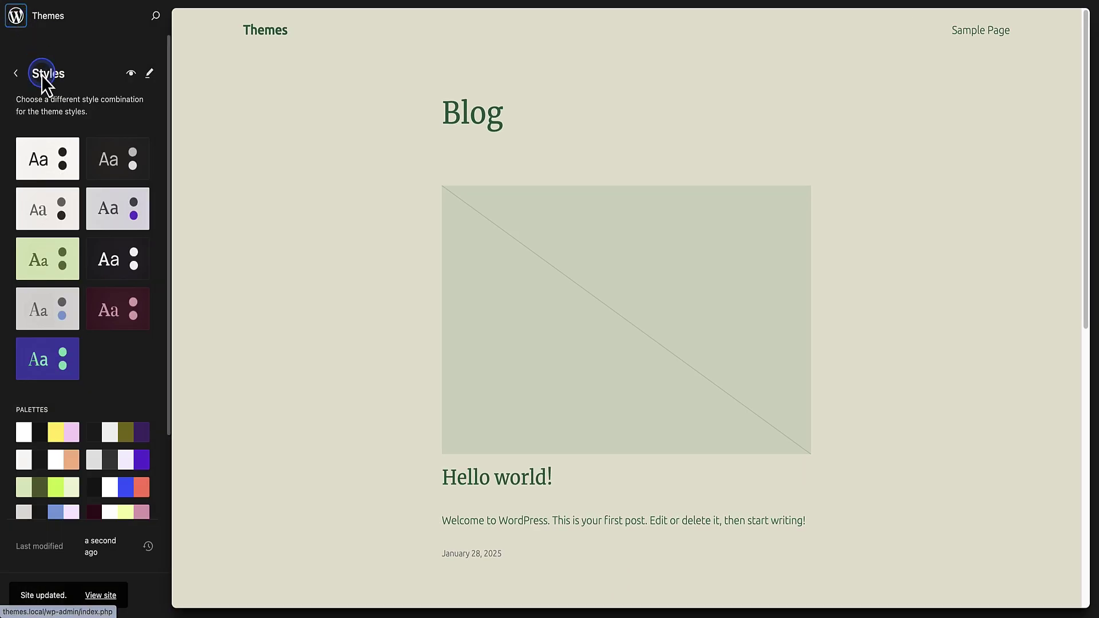
left_click(16, 73)
left_click(46, 229)
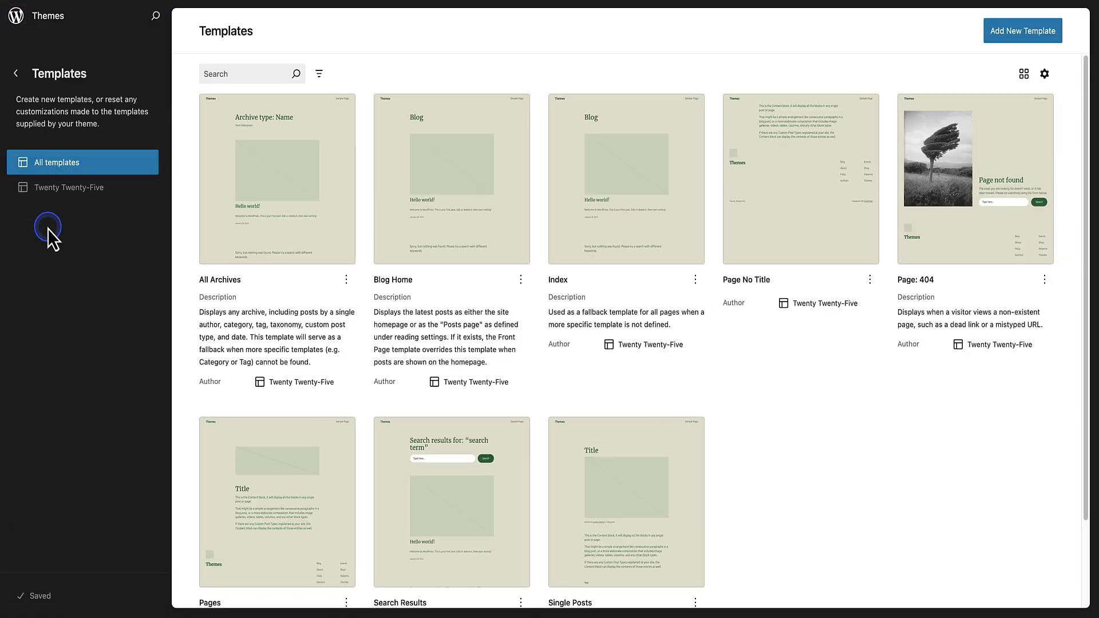
scroll(746, 498, "down", 3)
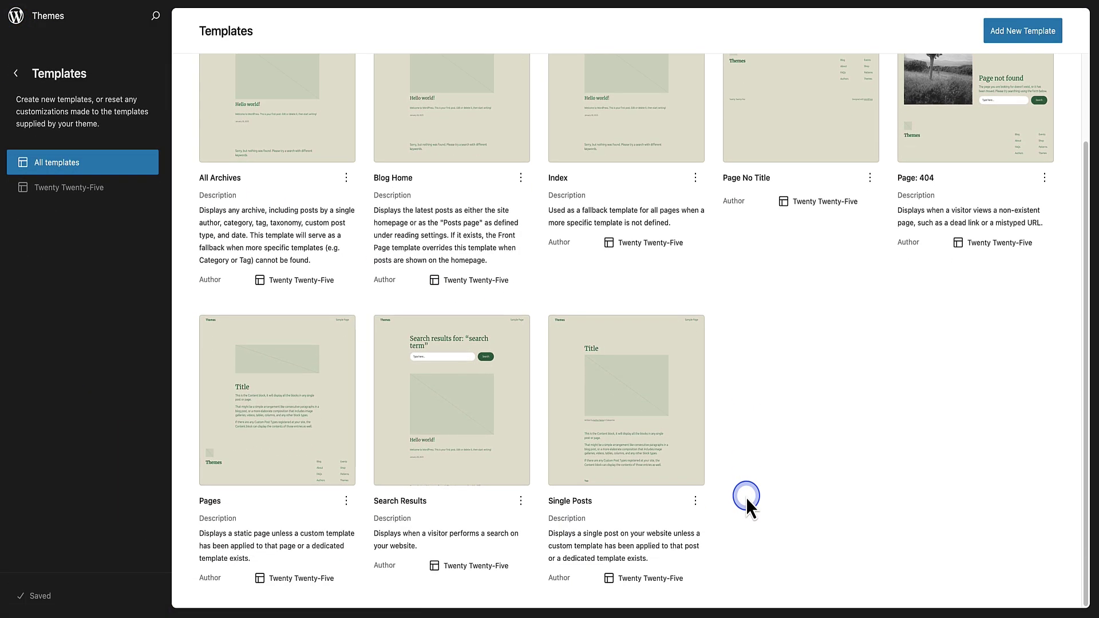
left_click(606, 406)
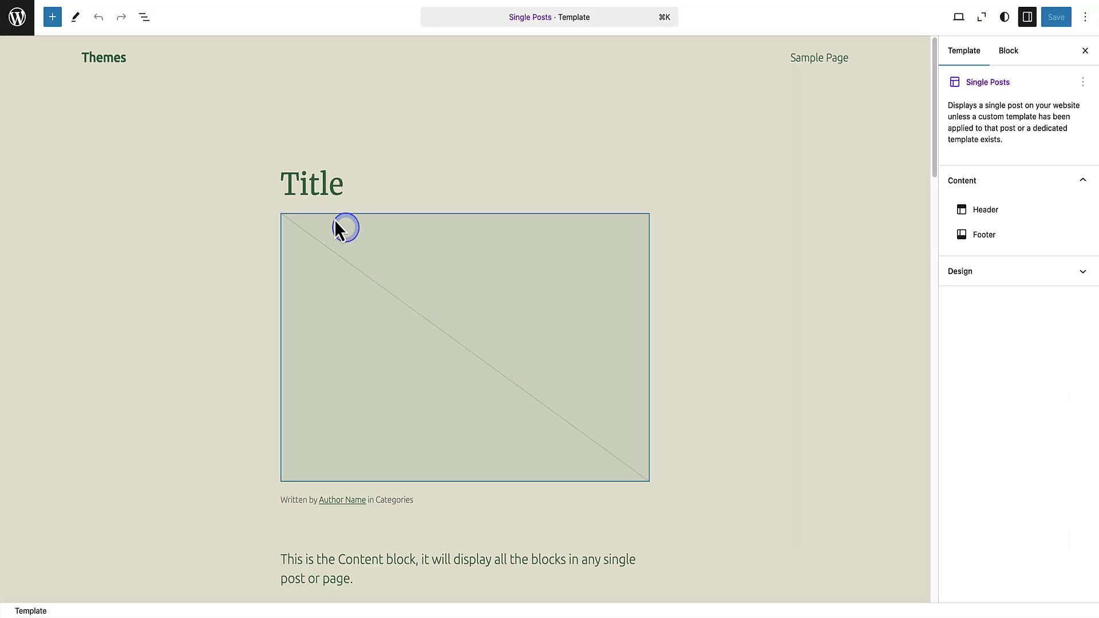
- Move the Post Title block below the featured image
left_click(310, 194)
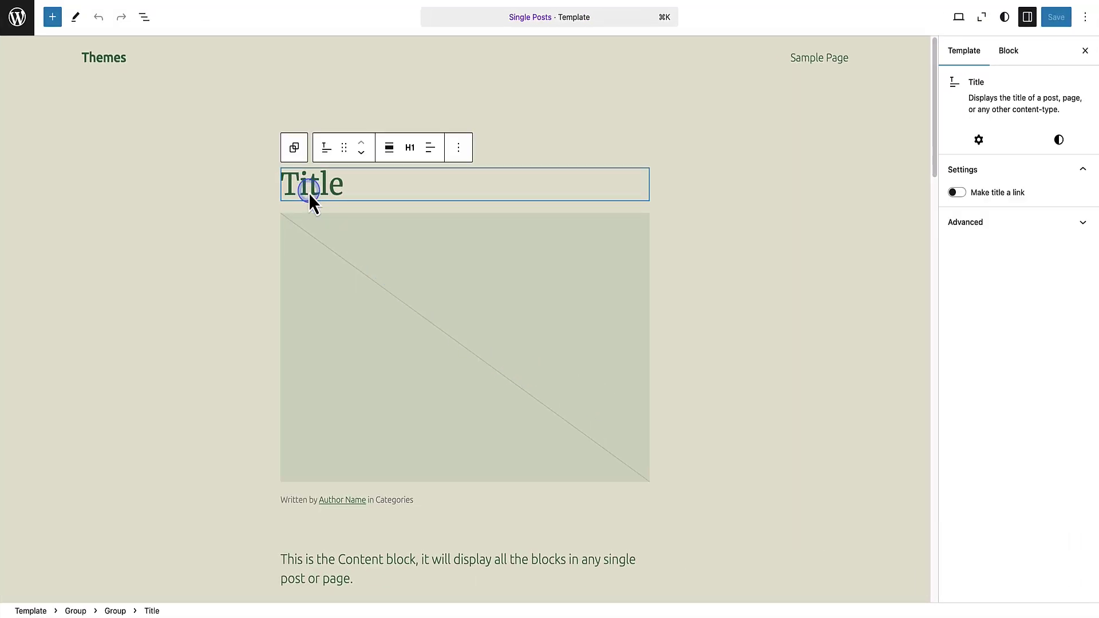
left_click(359, 152)
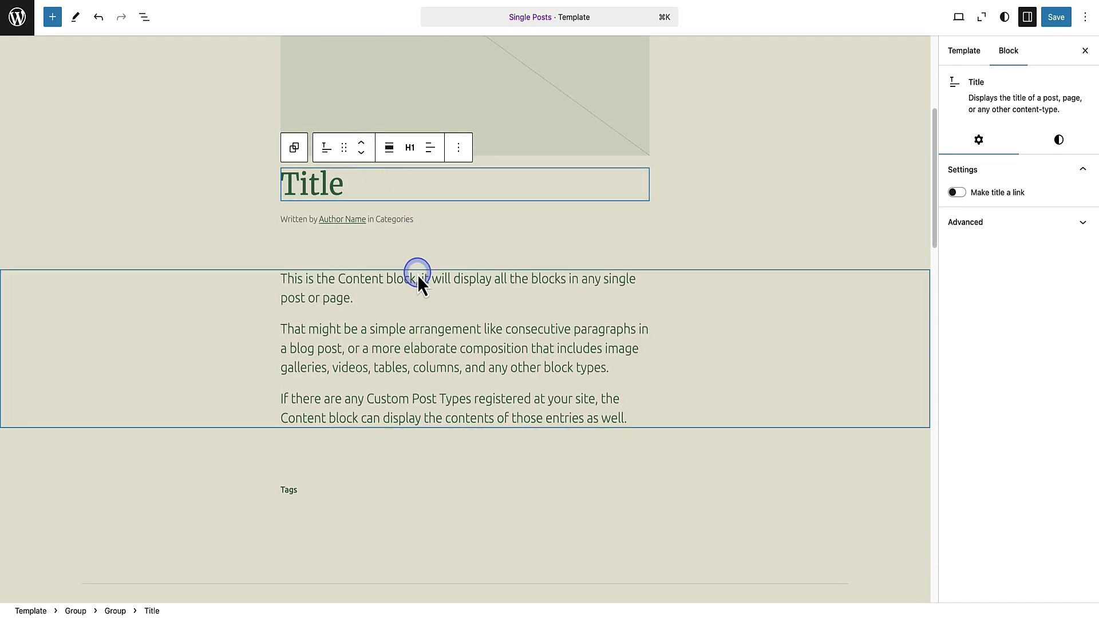
scroll(417, 274, "up", 1)
scroll(417, 274, "up", 5)
- Set the Featured Image alignment to Full width and save the Single Posts template
left_click(362, 173)
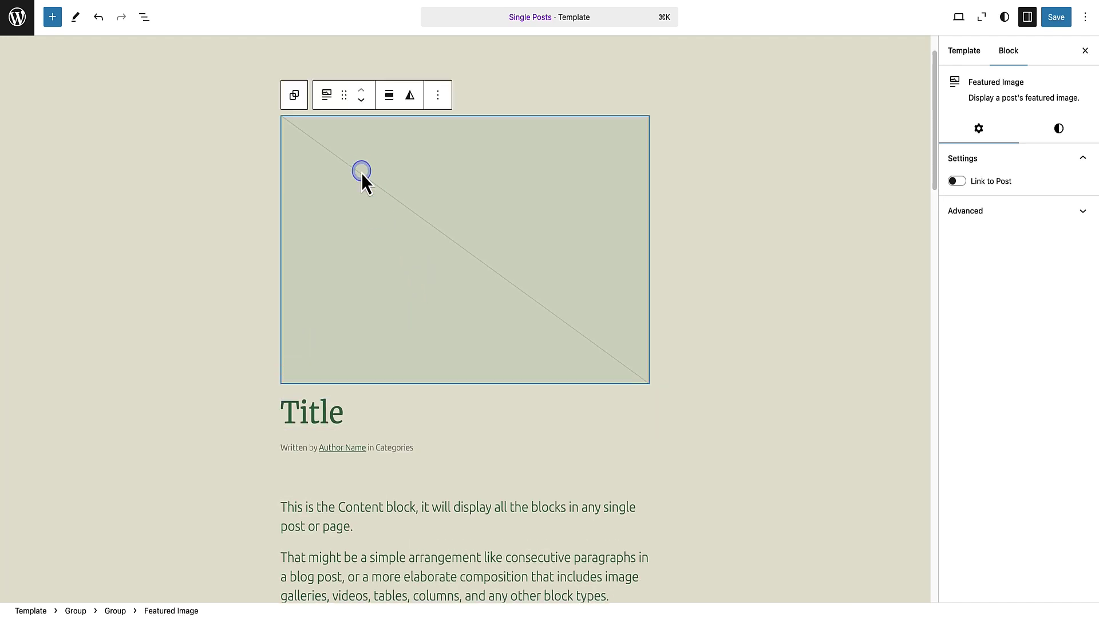
left_click(389, 97)
left_click(409, 187)
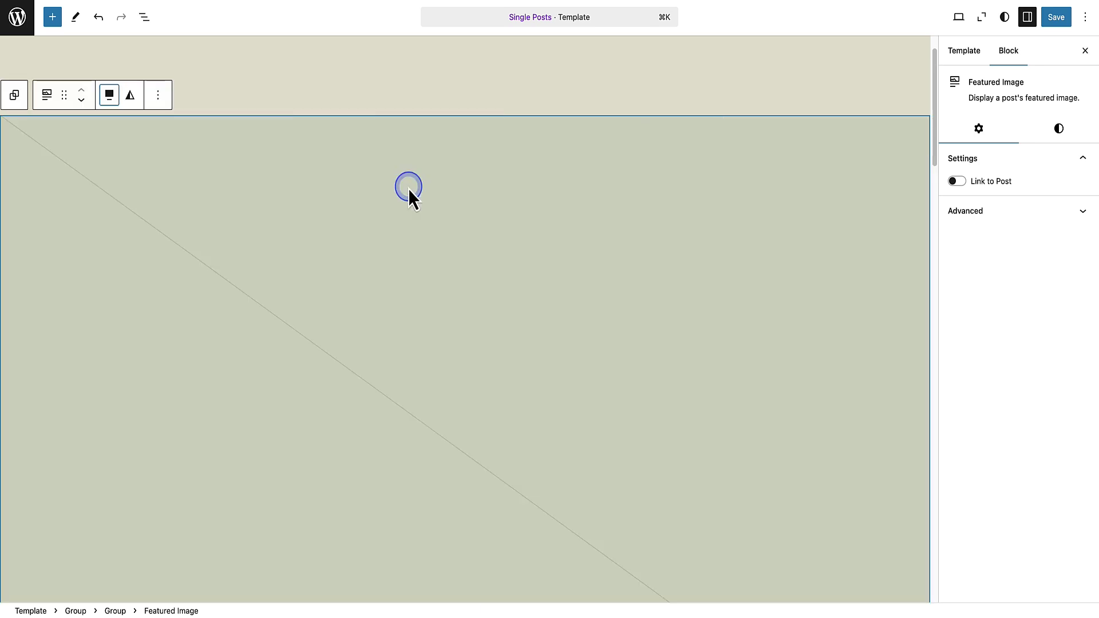
scroll(506, 355, "down", 9)
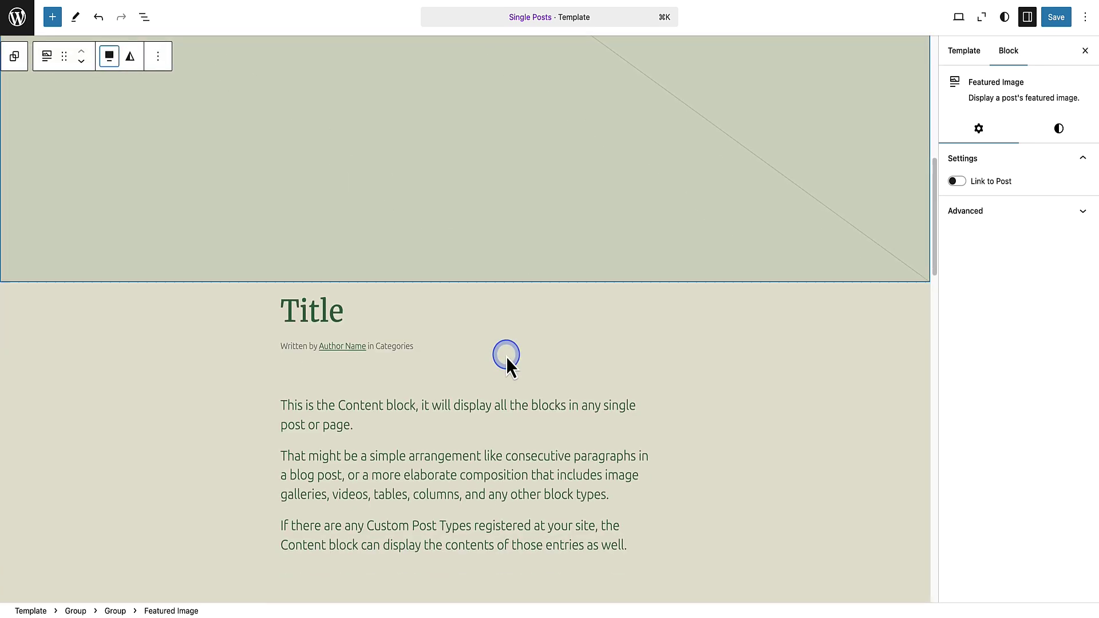
left_click(1055, 17)
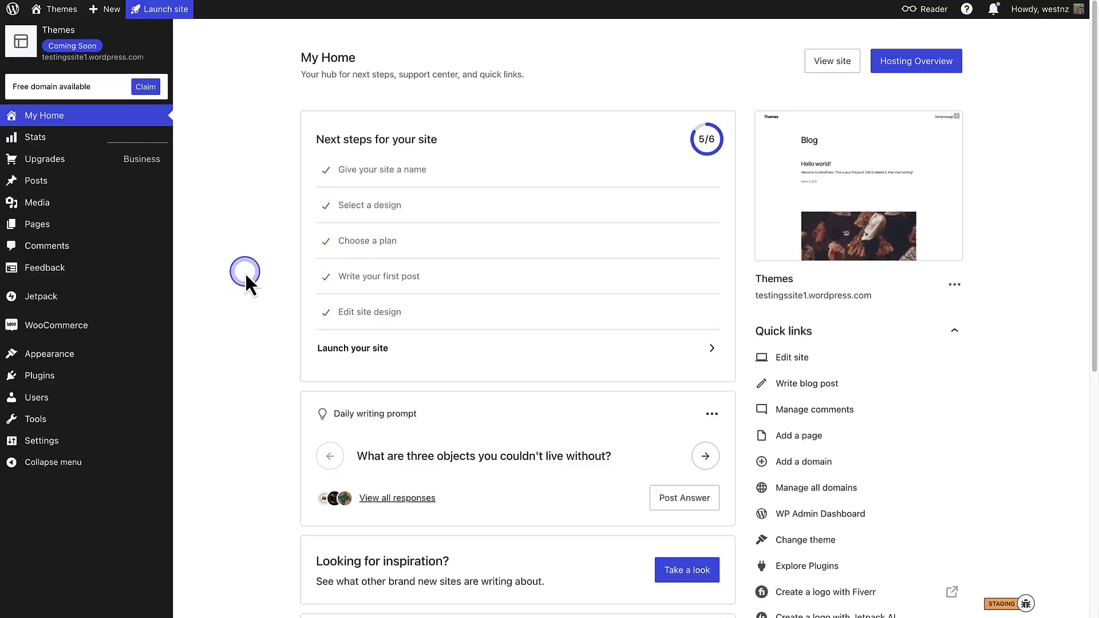
- Find 'Create block theme' in the plugin marketplace, install and activate it, then go to Appearance > Editor
left_click(50, 389)
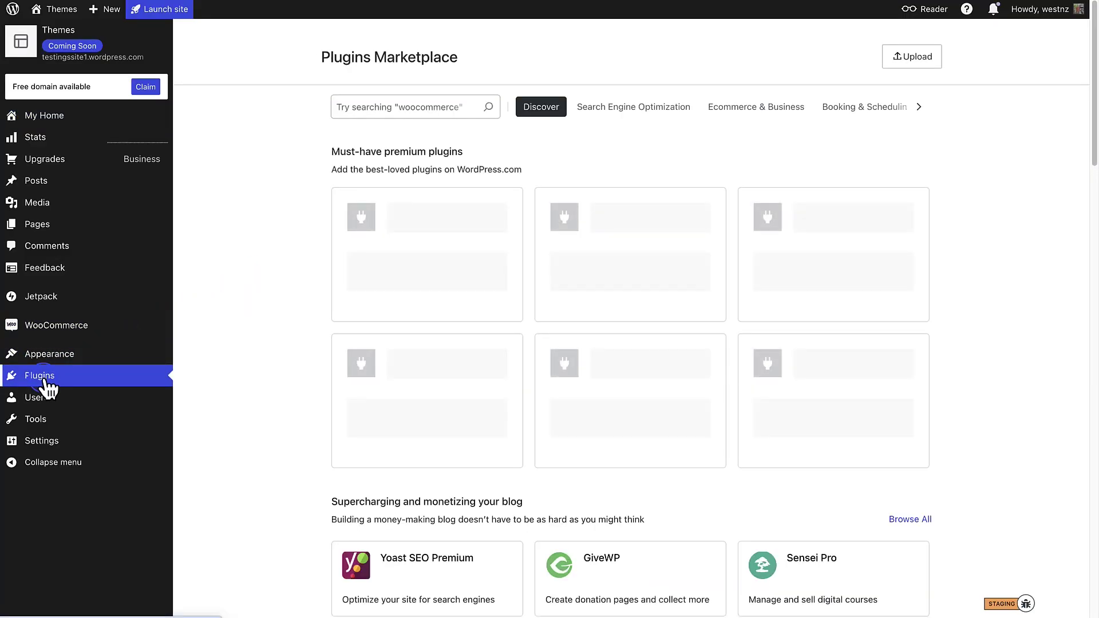
left_click(395, 109)
type("Create block theme")
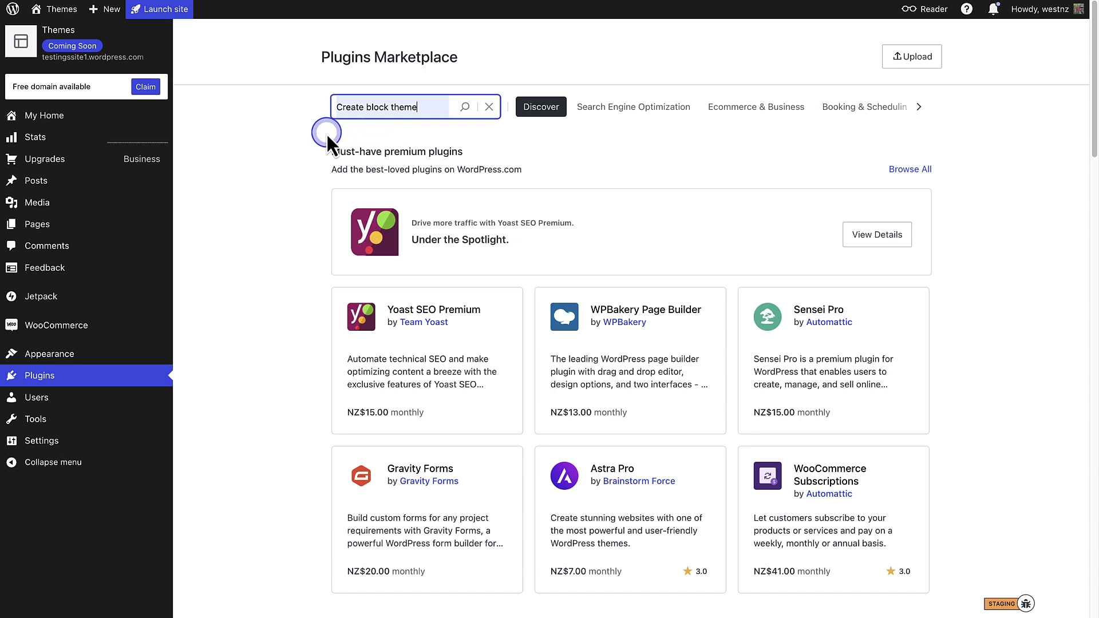
left_click(464, 110)
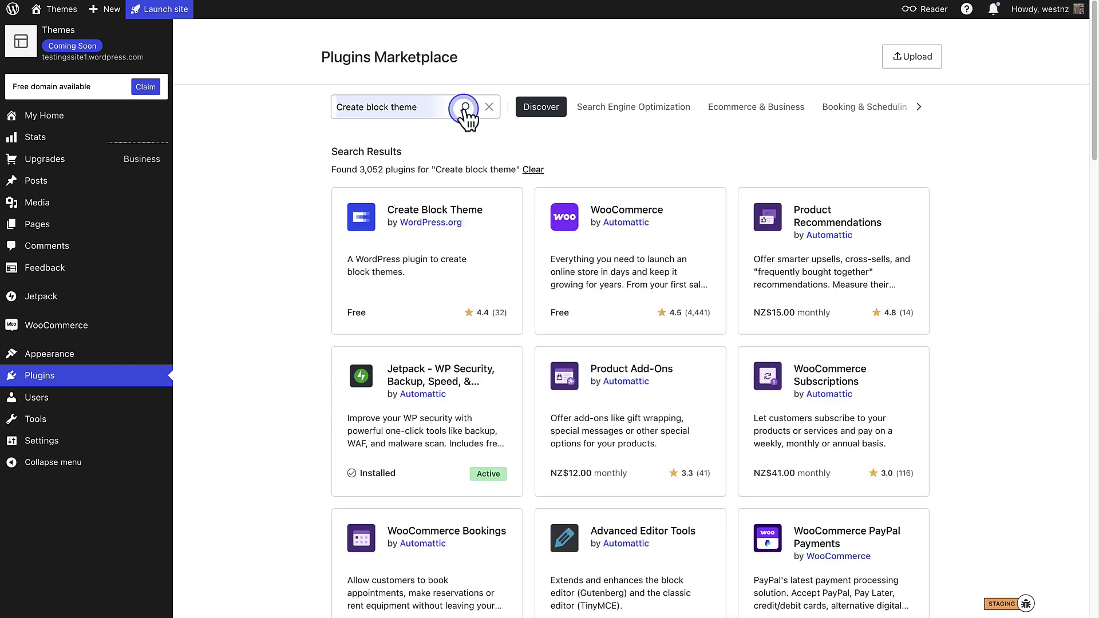
left_click(427, 214)
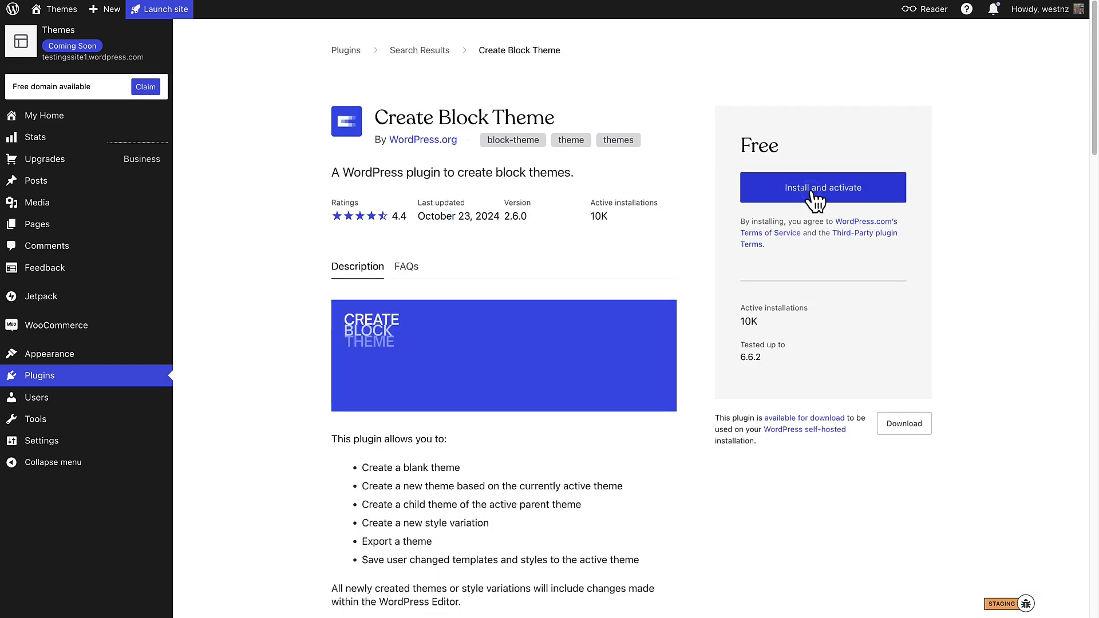
left_click(790, 198)
left_click(235, 356)
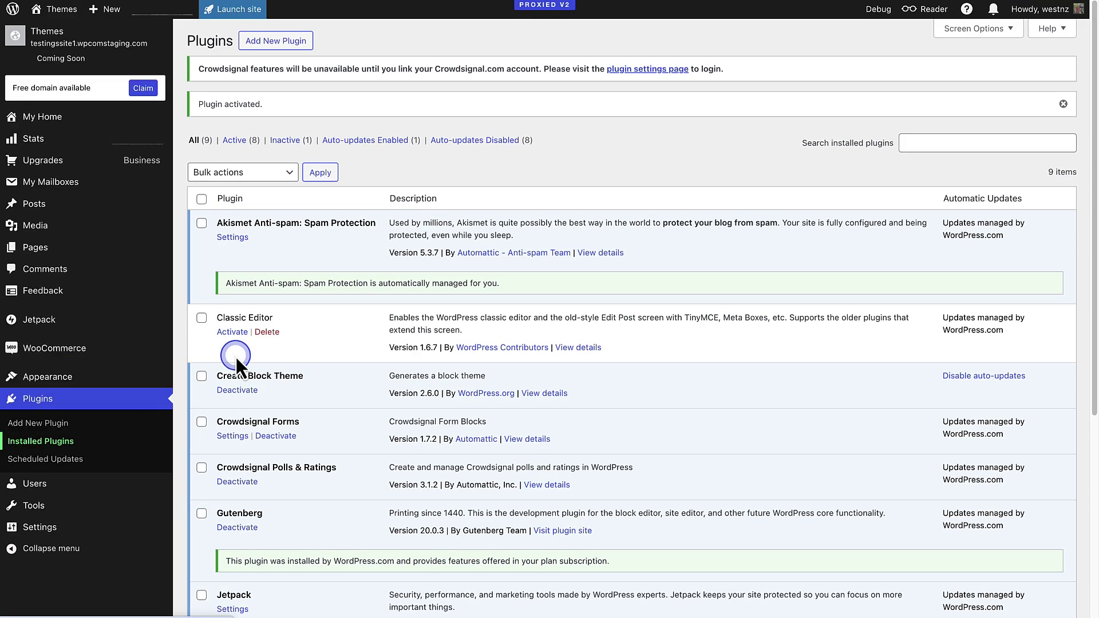
mouse_move(55, 378)
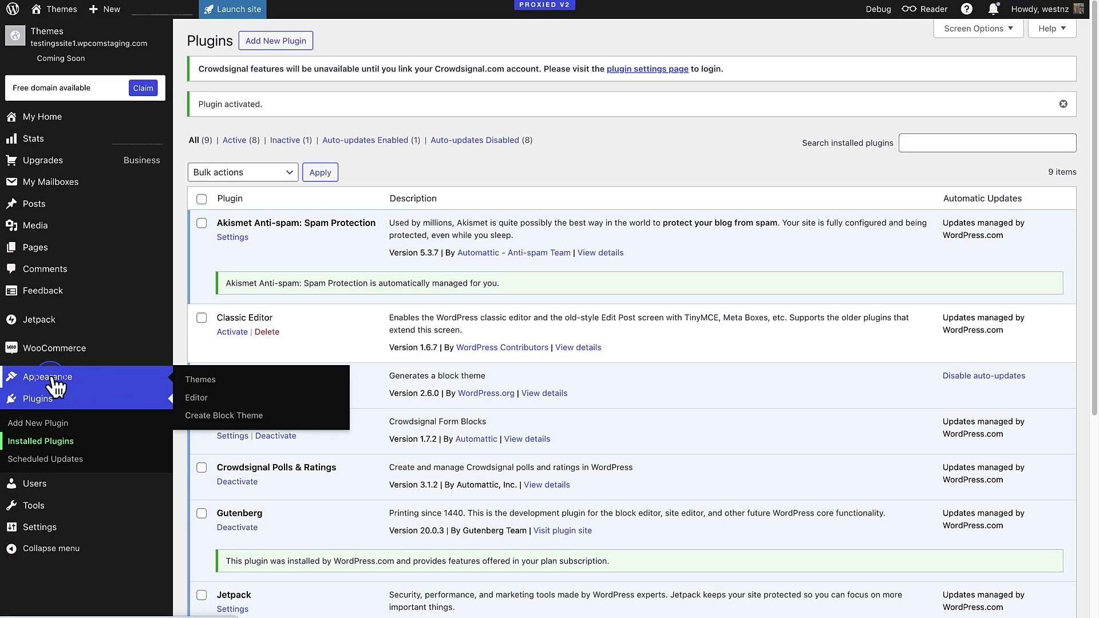
left_click(192, 395)
- Use Create Block Theme's Save Changes to Theme to write fonts, styles and templates, then confirm the alert
left_click(592, 146)
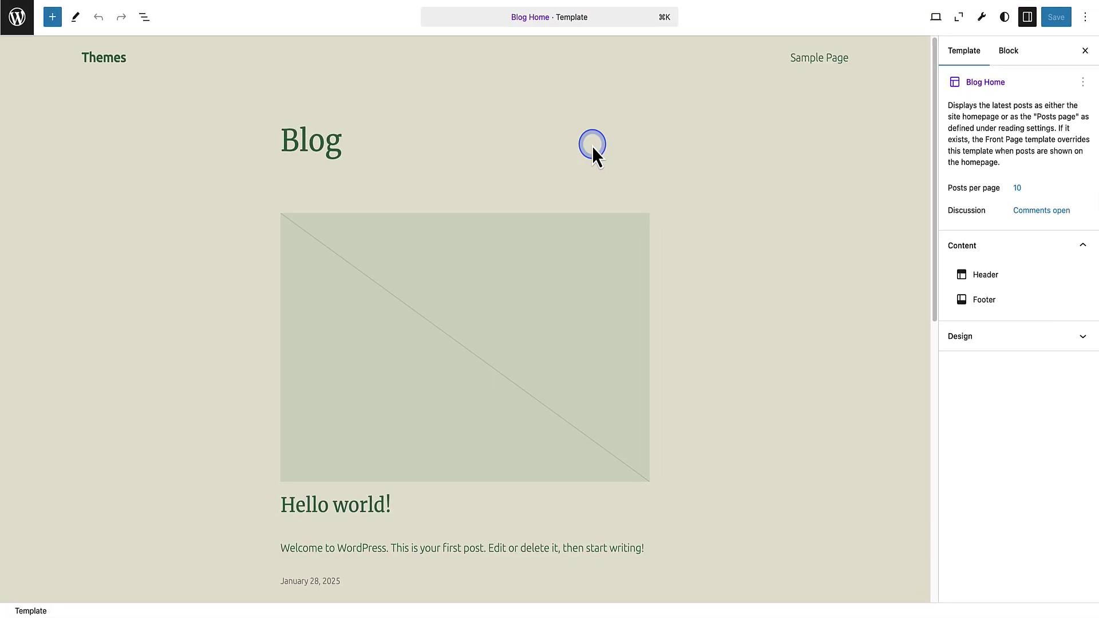
left_click(980, 18)
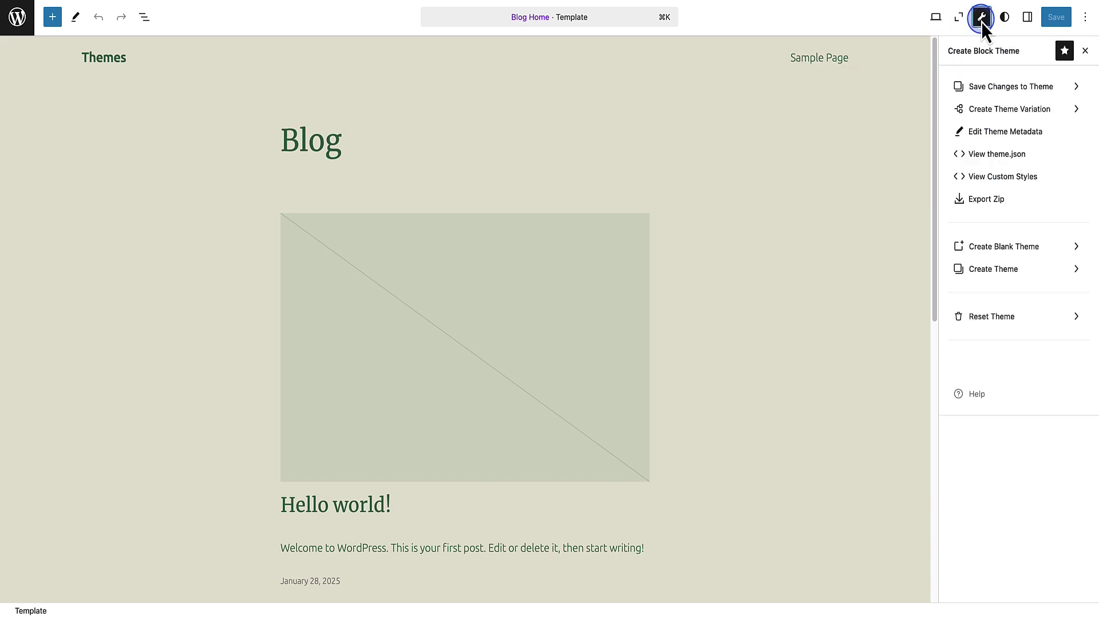
left_click(995, 86)
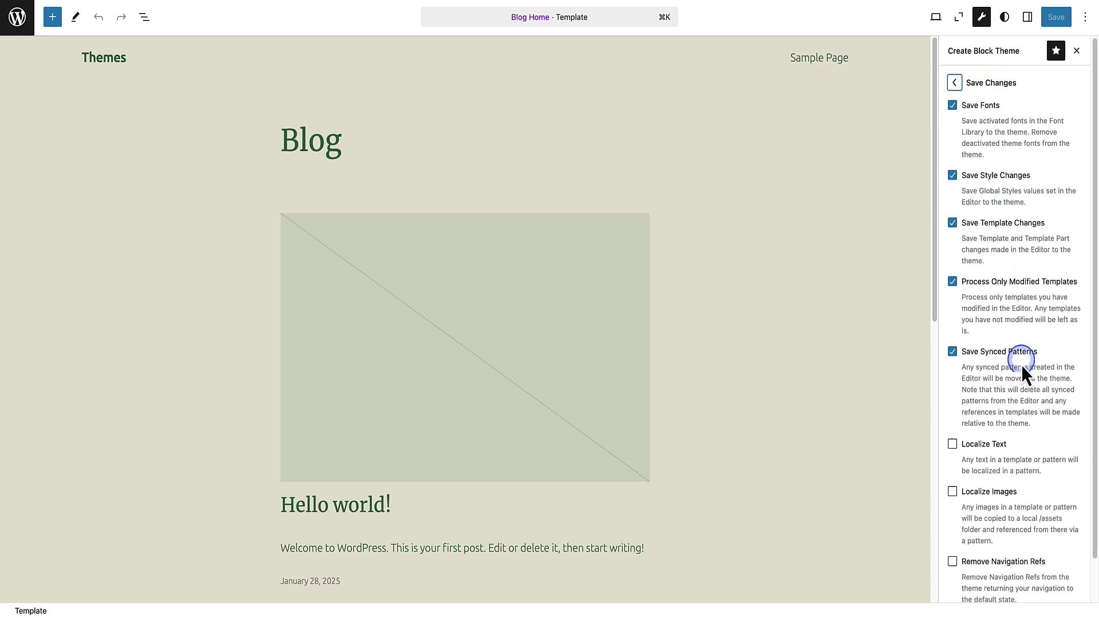
scroll(1007, 435, "down", 2)
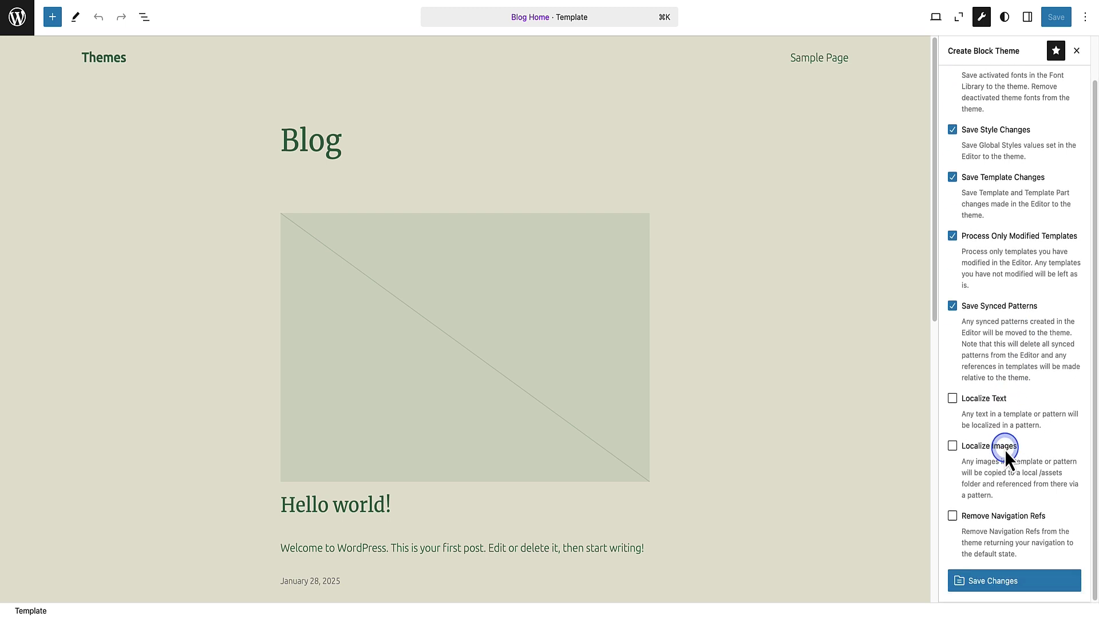
left_click(995, 584)
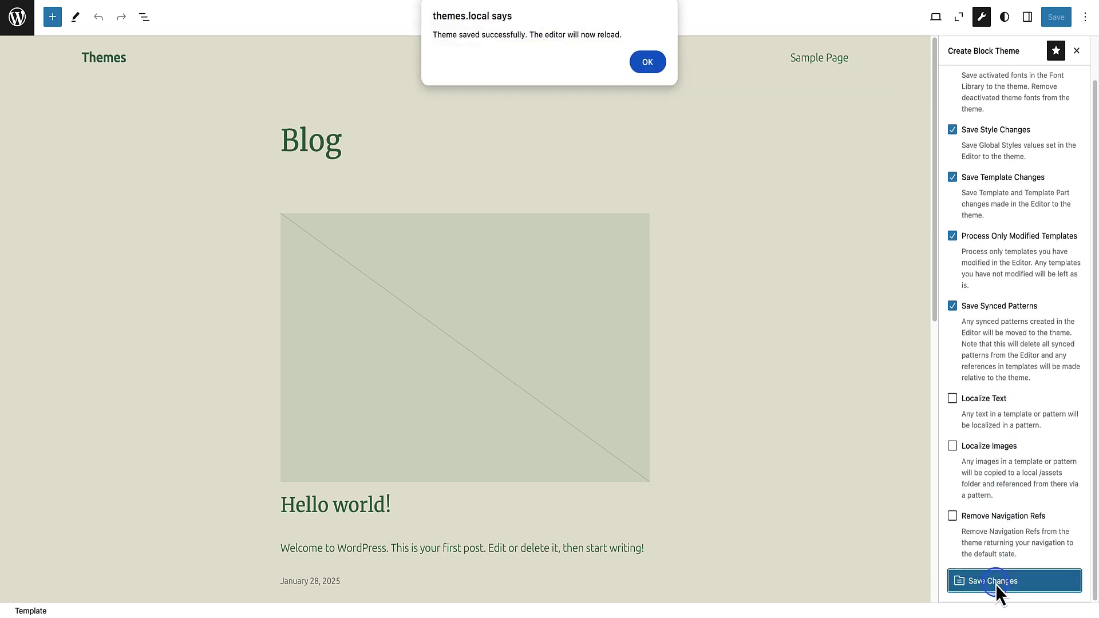
left_click(643, 67)
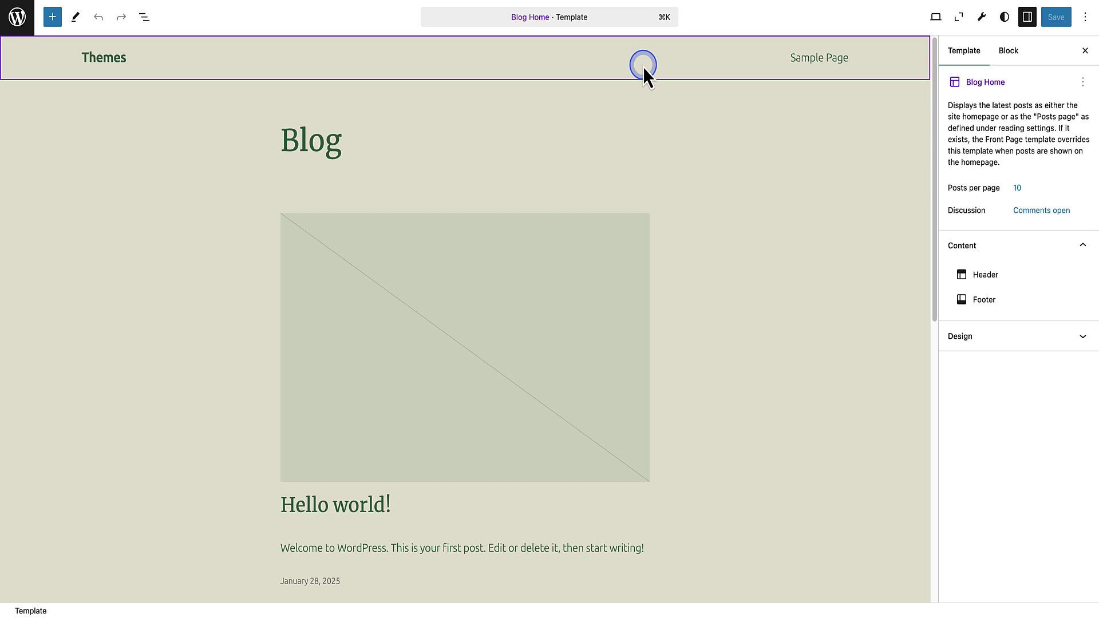
left_click(980, 23)
- Review the Styles colour palette, then export the theme as a green-house zip with Create Block Theme
left_click(1006, 17)
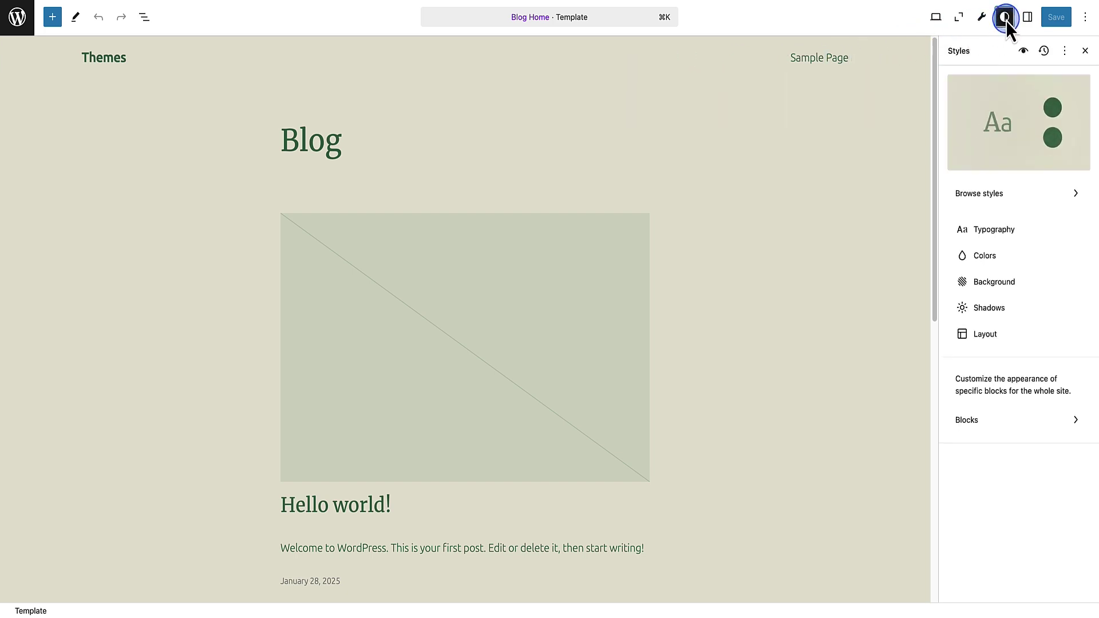
left_click(1008, 147)
left_click(1004, 255)
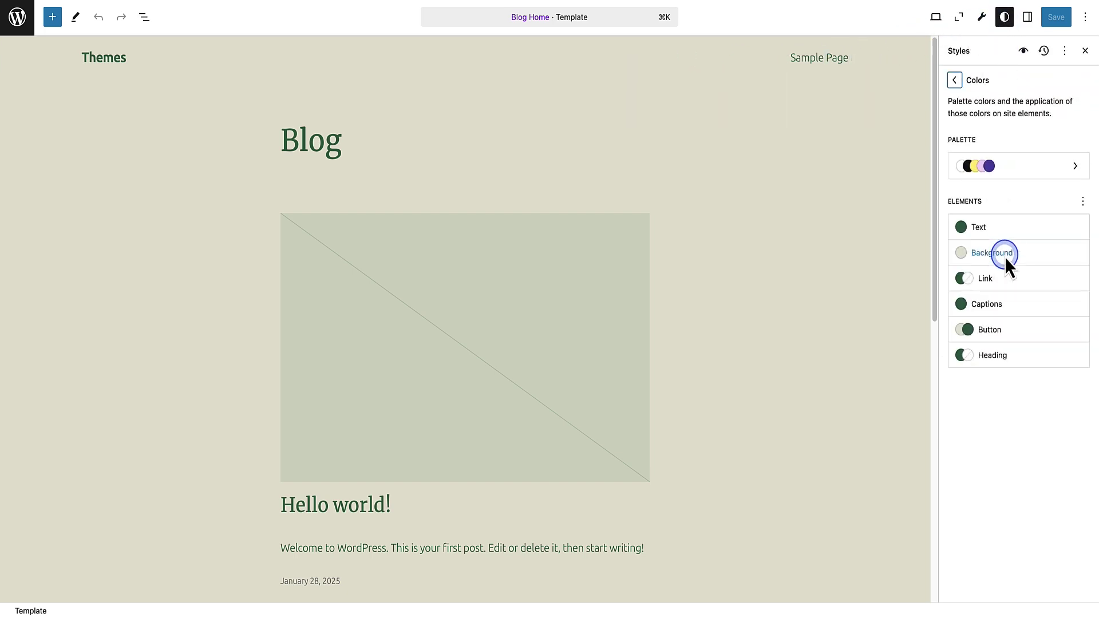
left_click(998, 174)
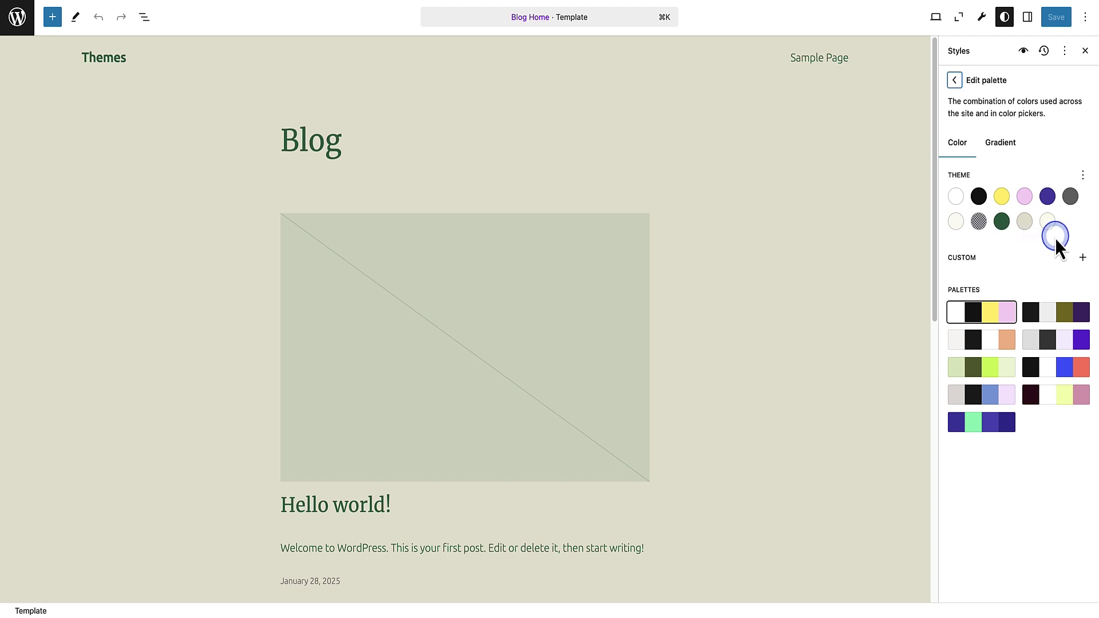
left_click(954, 80)
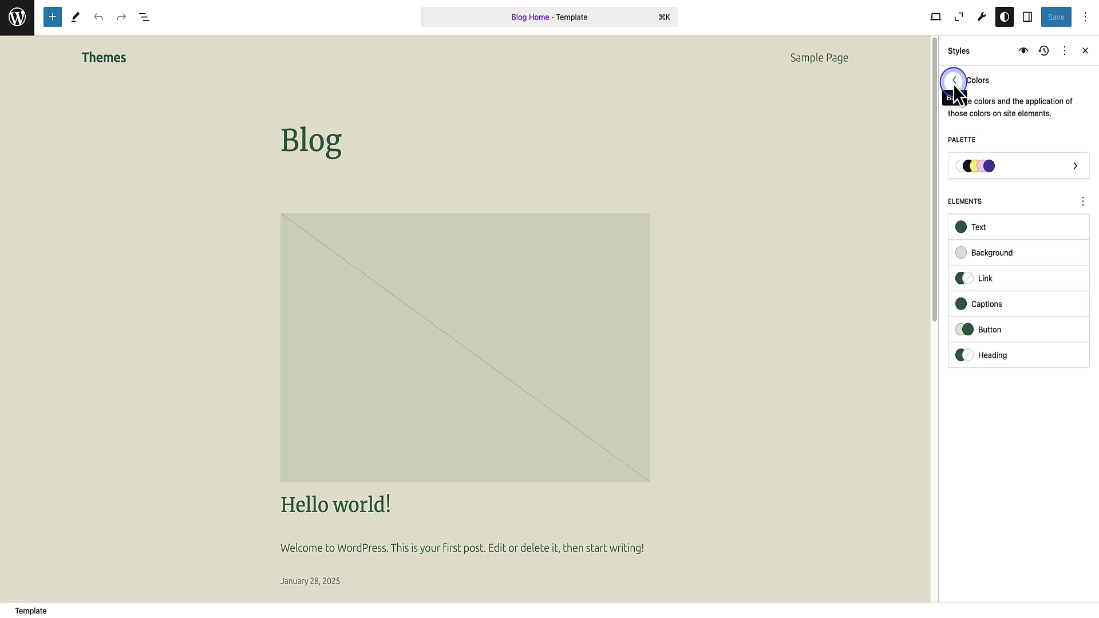
left_click(981, 17)
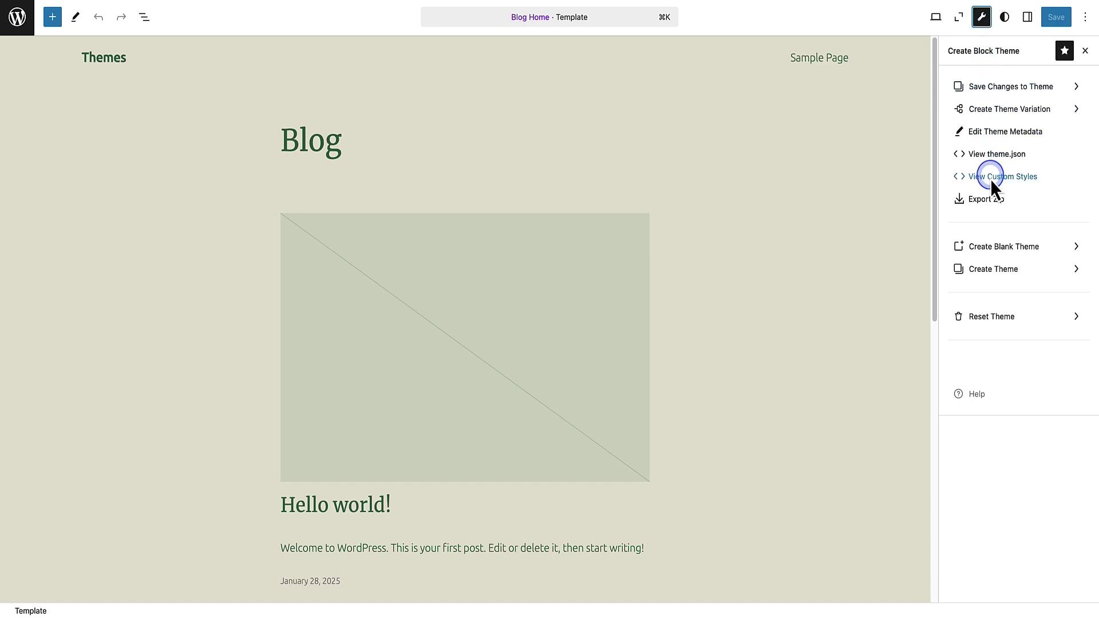
left_click(989, 201)
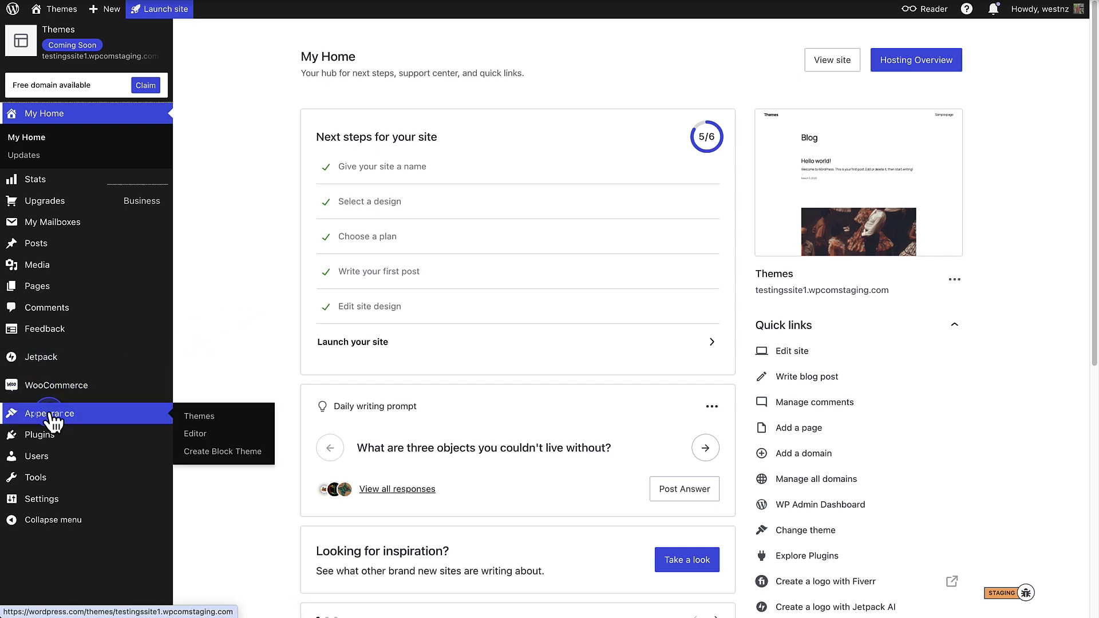
- Upload green-house.zip as a new theme and install it
left_click(185, 418)
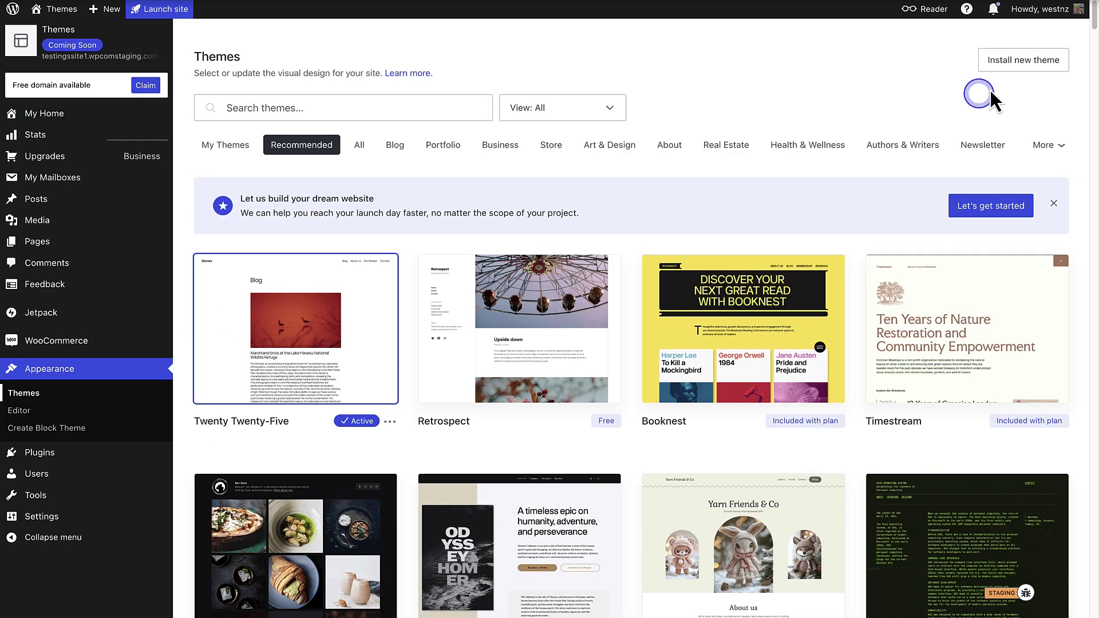
left_click(1019, 63)
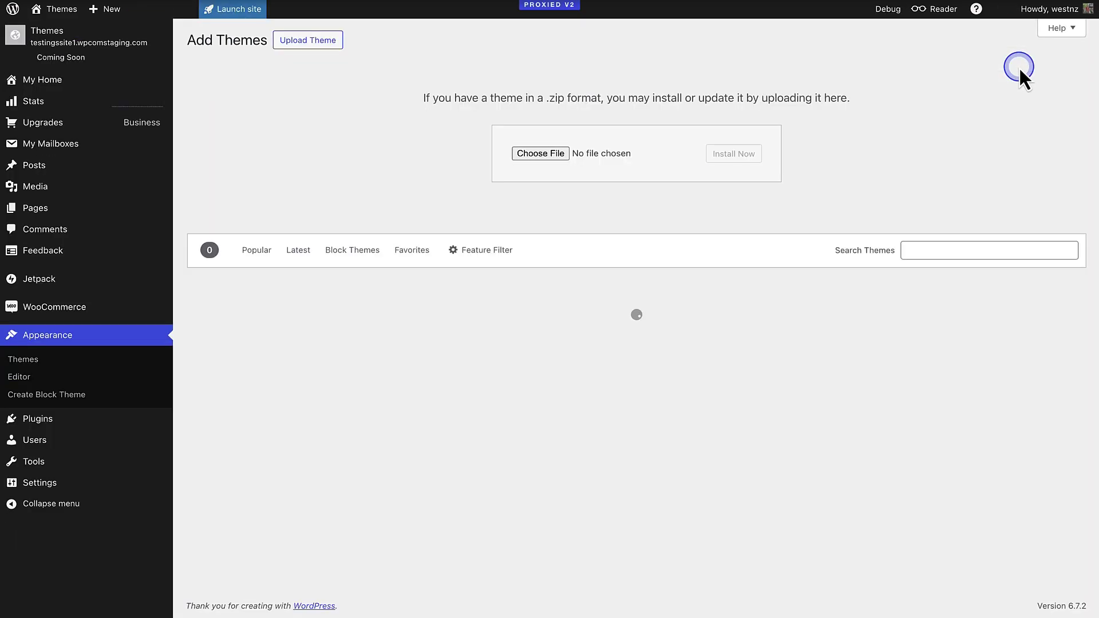
left_click(534, 154)
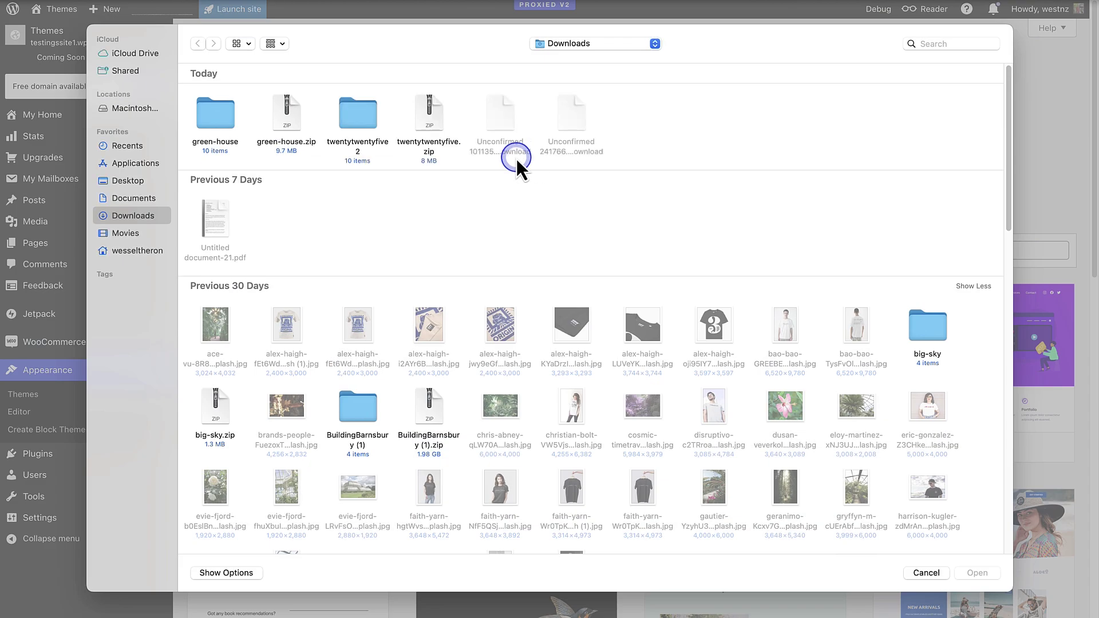
left_click(288, 129)
left_click(976, 573)
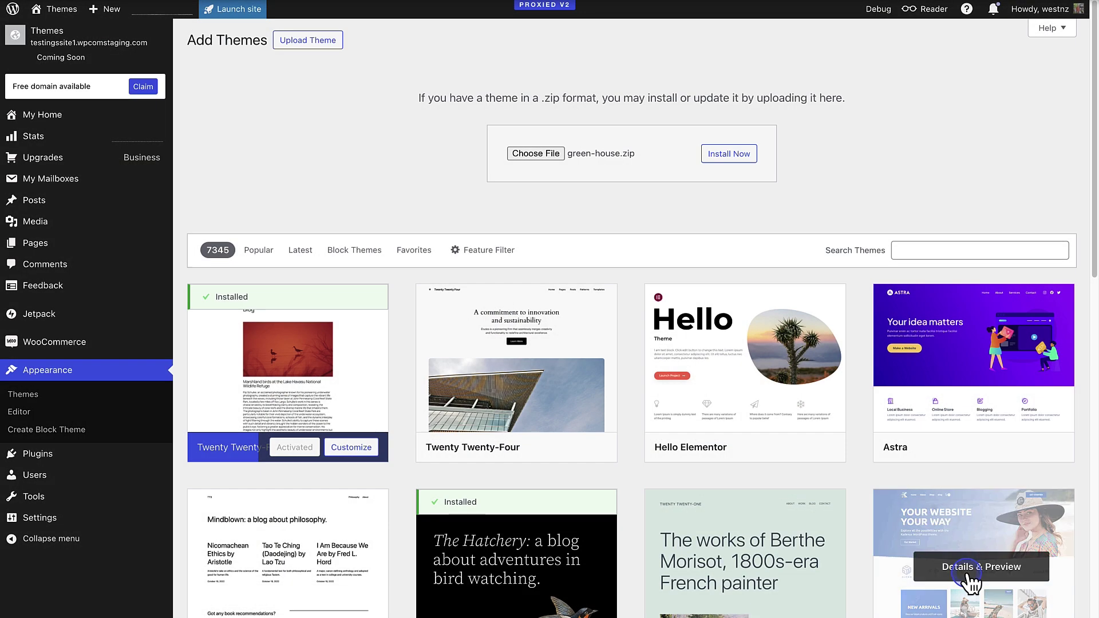
left_click(727, 155)
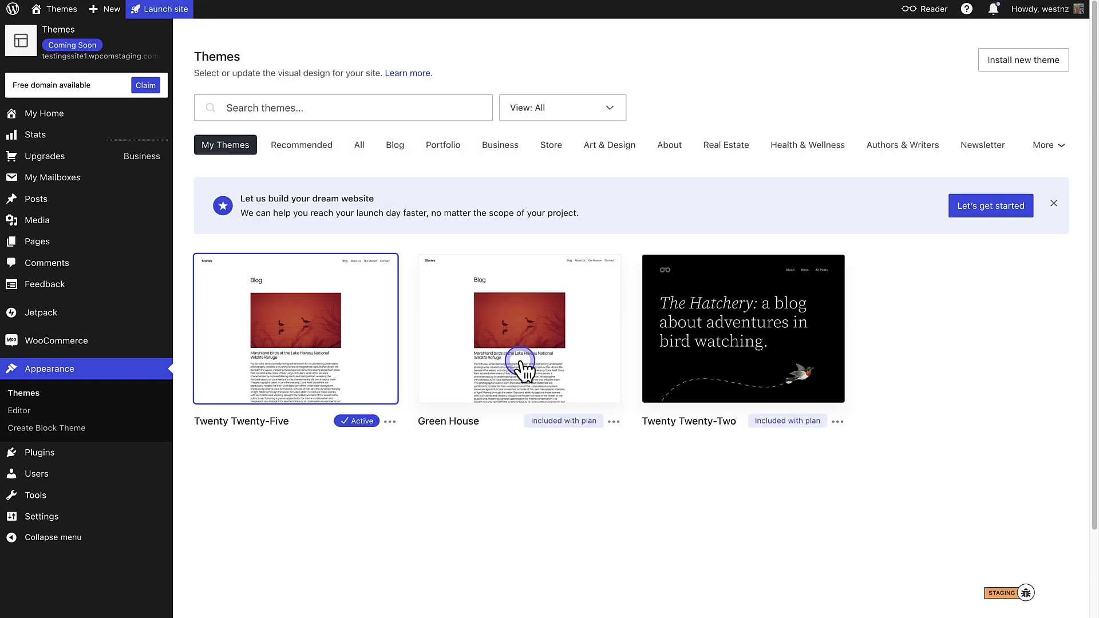
- Activate the Green House theme and confirm the switch
left_click(524, 358)
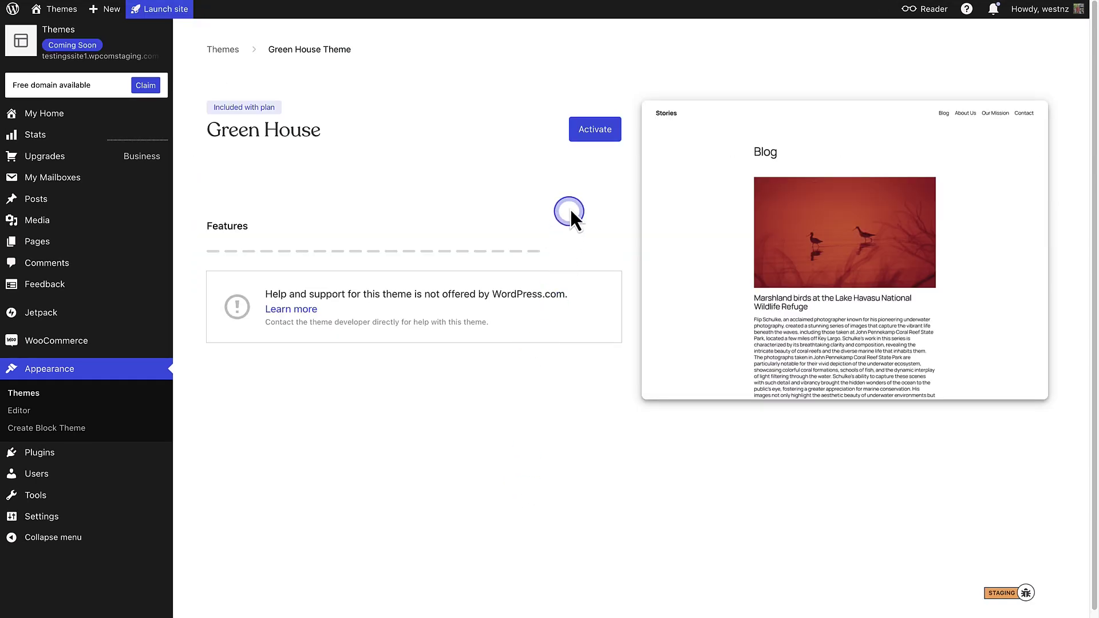
left_click(595, 130)
left_click(663, 395)
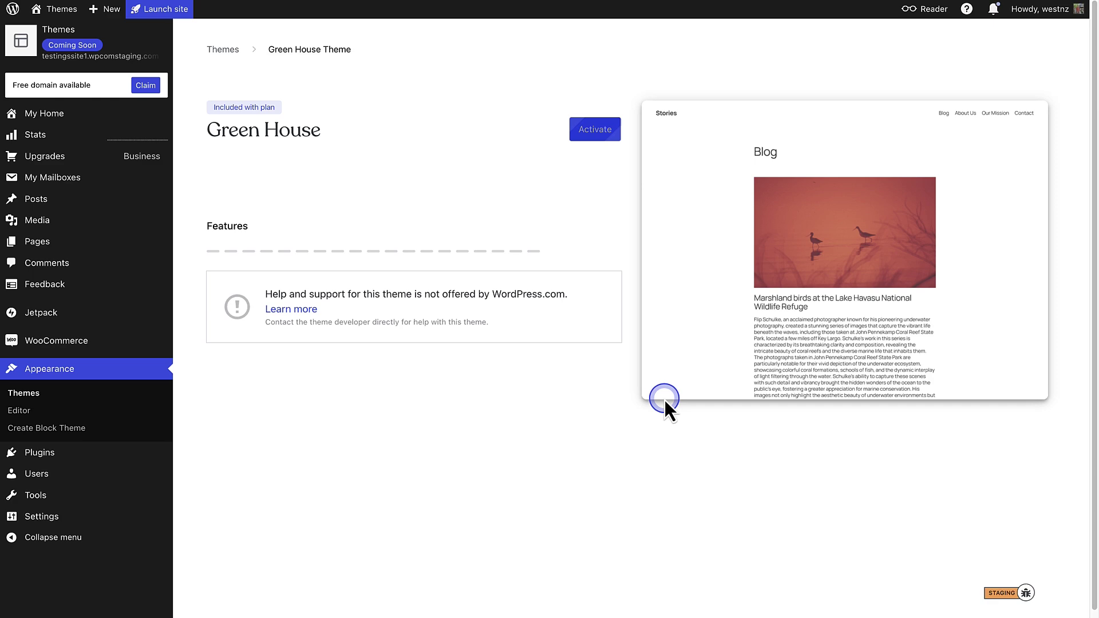
left_click(32, 412)
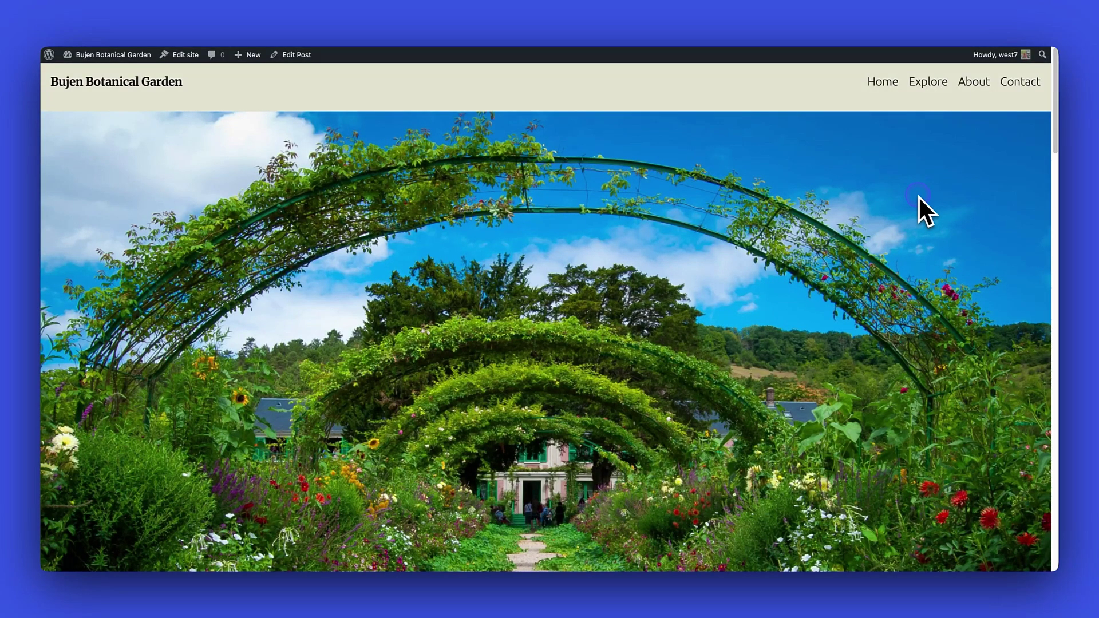
- Scroll down the Roses post past the featured image toward its title and text
scroll(919, 197, "down", 10)
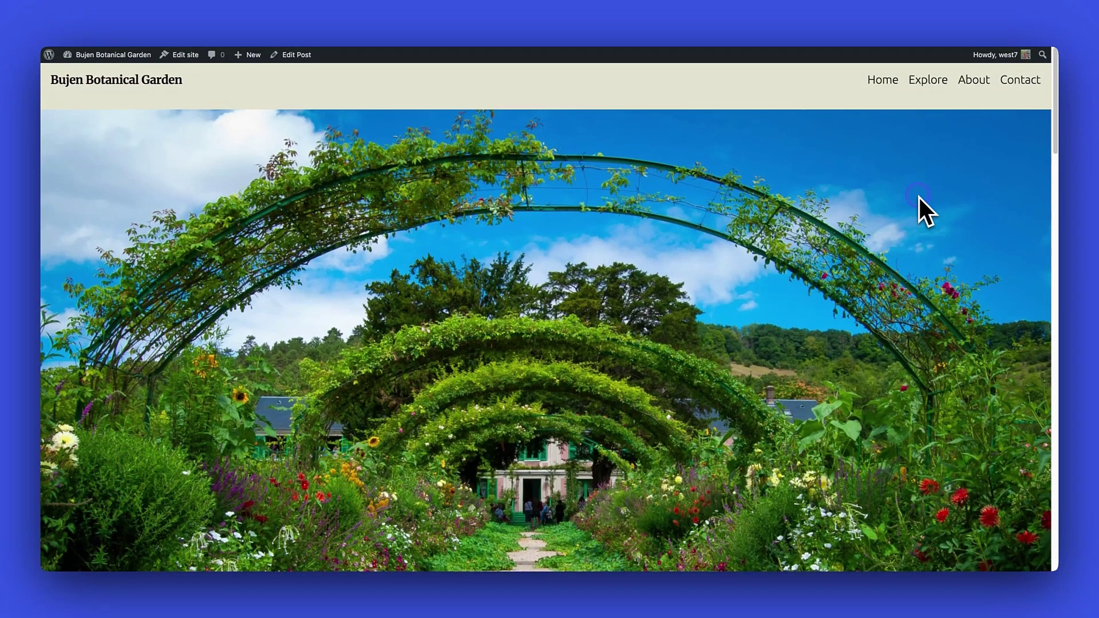